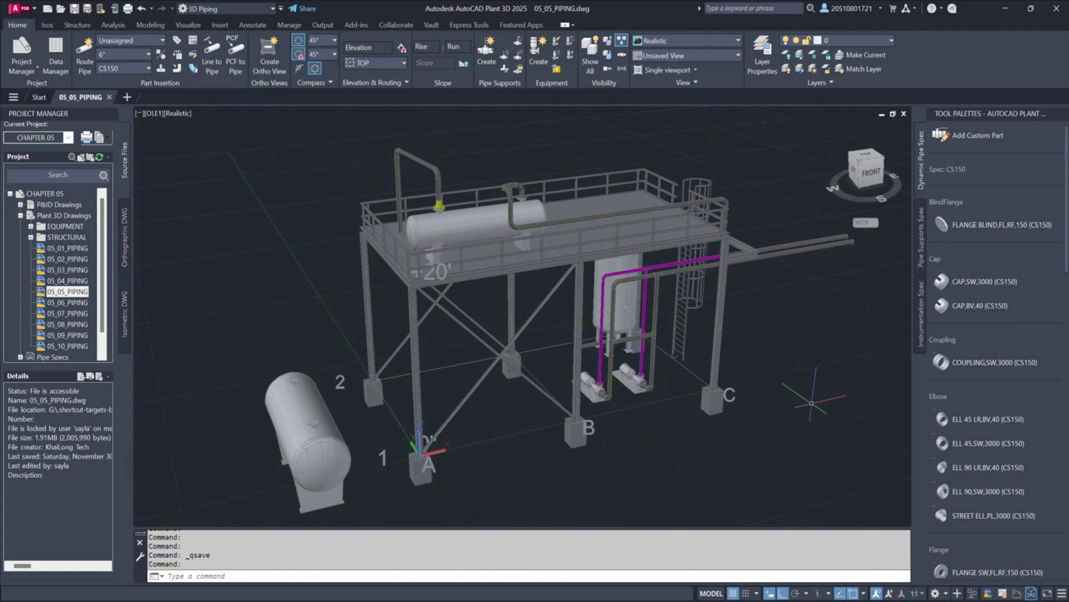
- Undo the last two operations and set the model view to parallel projection
{"action": "key", "text": "ctrl+z"}
{"action": "key", "text": "ctrl+z"}
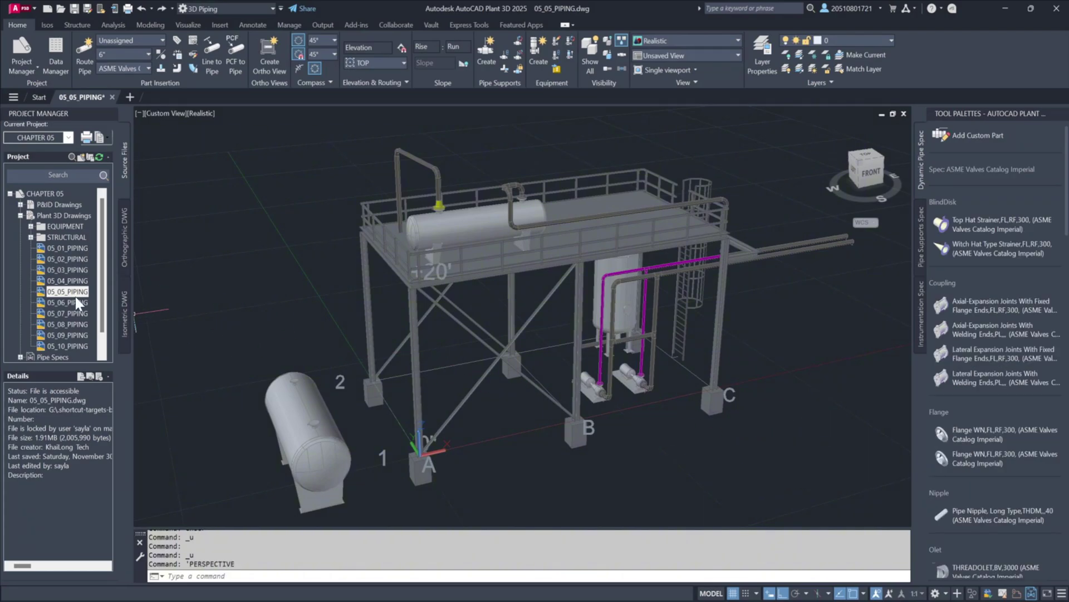
{"action": "left_click", "coordinate": [166, 113]}
{"action": "left_click", "coordinate": [188, 301]}
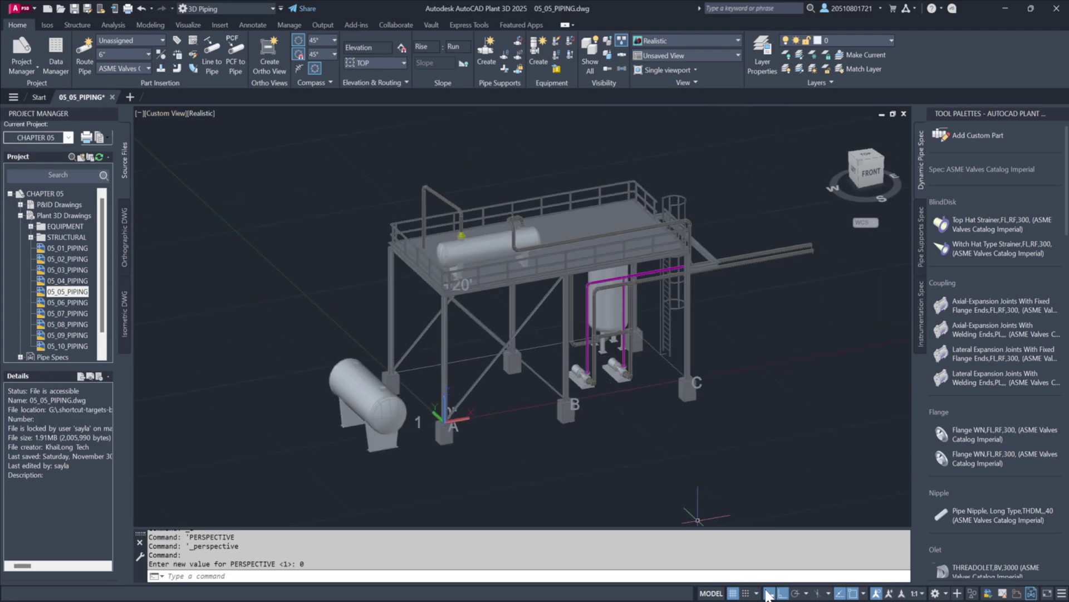
- Insert a Flange Swing Check Valve, FL, RF, 300 into the vertical discharge pipe just above the pump nearest the ladder, at 0° rotation
{"action": "scroll", "coordinate": [675, 390], "scroll_direction": "up", "scroll_amount": 5}
{"action": "middle_click_drag", "start_coordinate": [675, 390], "coordinate": [705, 363], "text": "shift"}
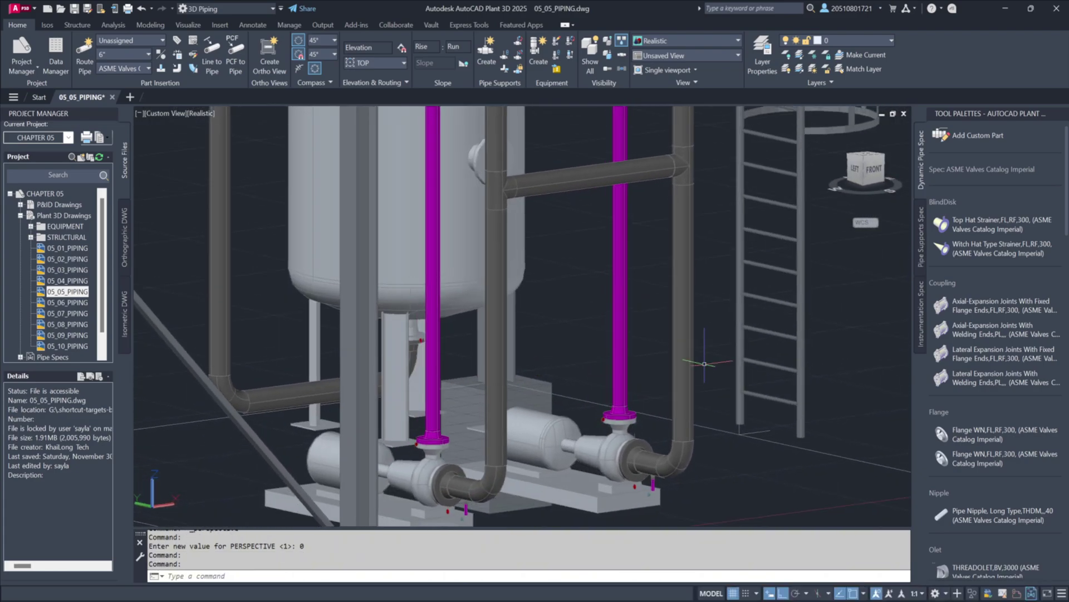
{"action": "scroll", "coordinate": [1011, 387], "scroll_direction": "down", "scroll_amount": 10}
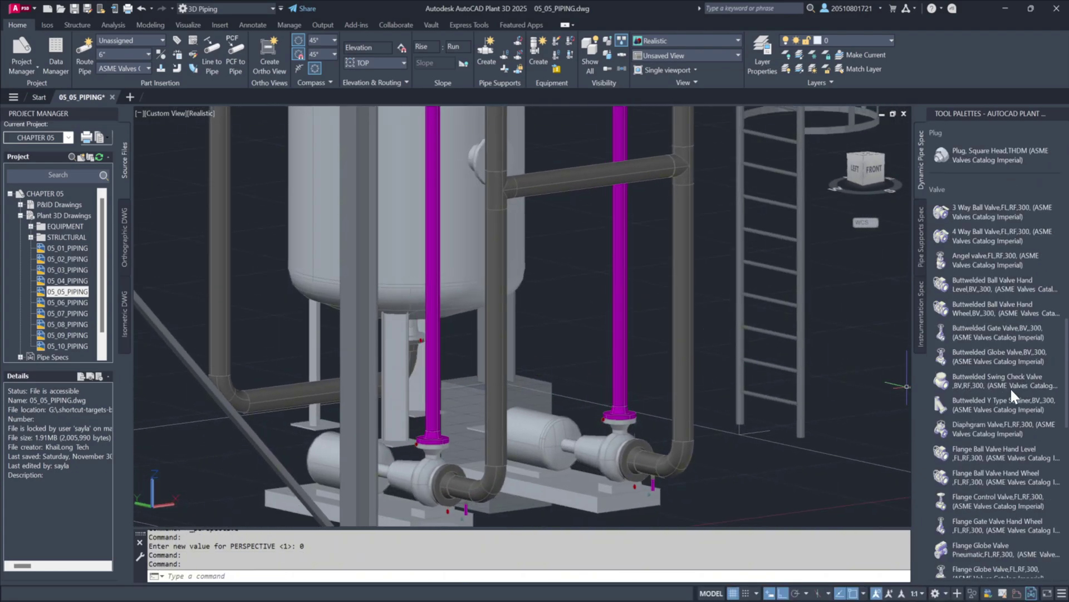
{"action": "scroll", "coordinate": [1010, 386], "scroll_direction": "down", "scroll_amount": 5}
{"action": "left_click", "coordinate": [987, 436]}
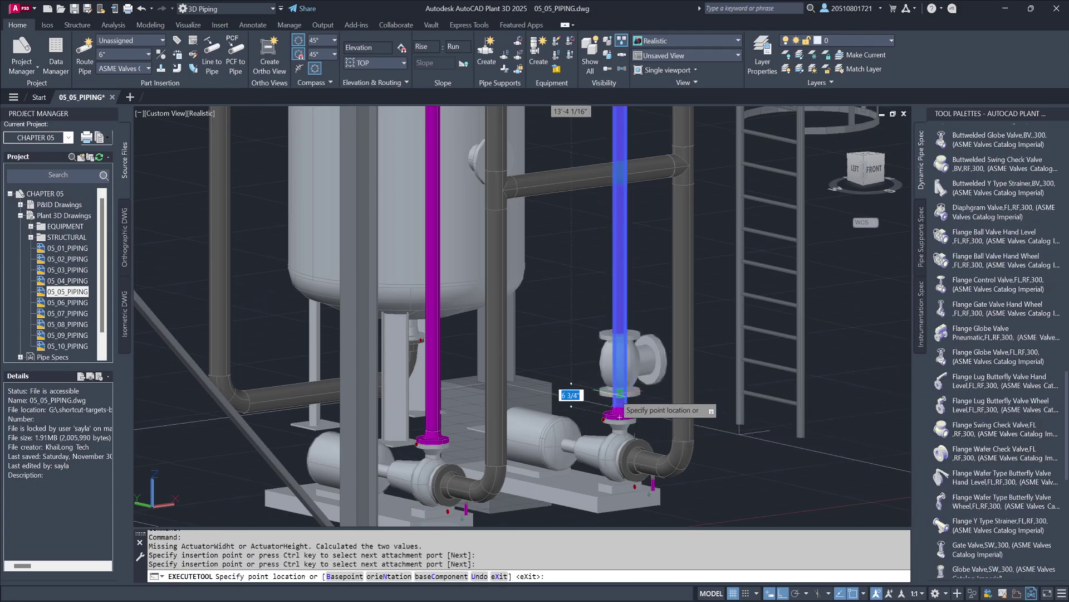
{"action": "left_click", "coordinate": [620, 416]}
{"action": "key", "text": "Return"}
{"action": "scroll", "coordinate": [631, 391], "scroll_direction": "up", "scroll_amount": 3}
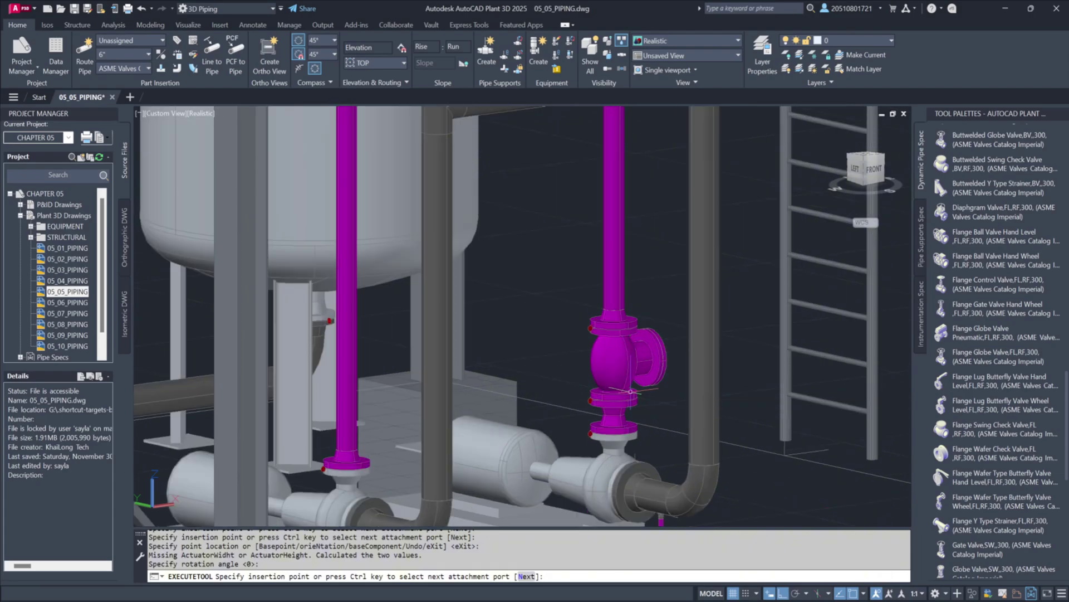
{"action": "key", "text": "Escape"}
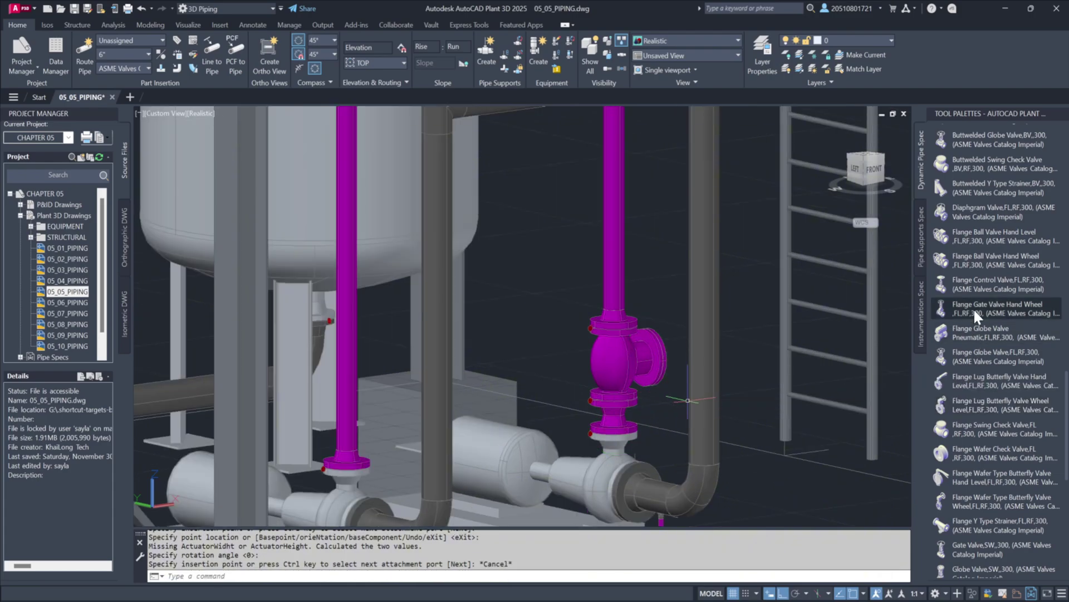
- Insert a Flange Gate Valve Hand Wheel, FL, RF, 300 into the same discharge pipe above the swing check valve
{"action": "left_click", "coordinate": [980, 308]}
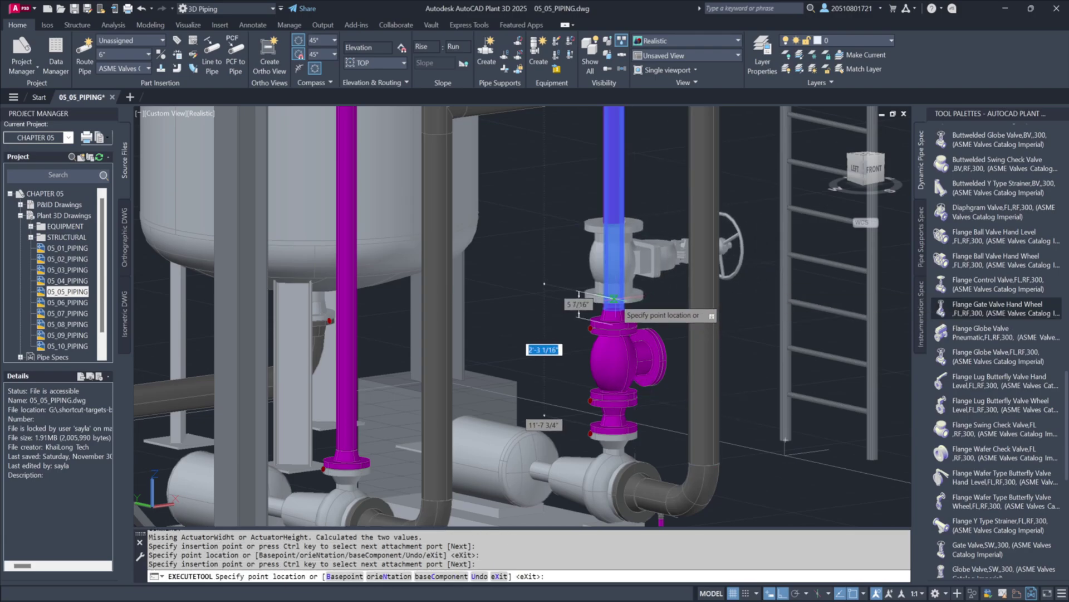
{"action": "left_click", "coordinate": [645, 289]}
{"action": "left_click", "coordinate": [646, 289]}
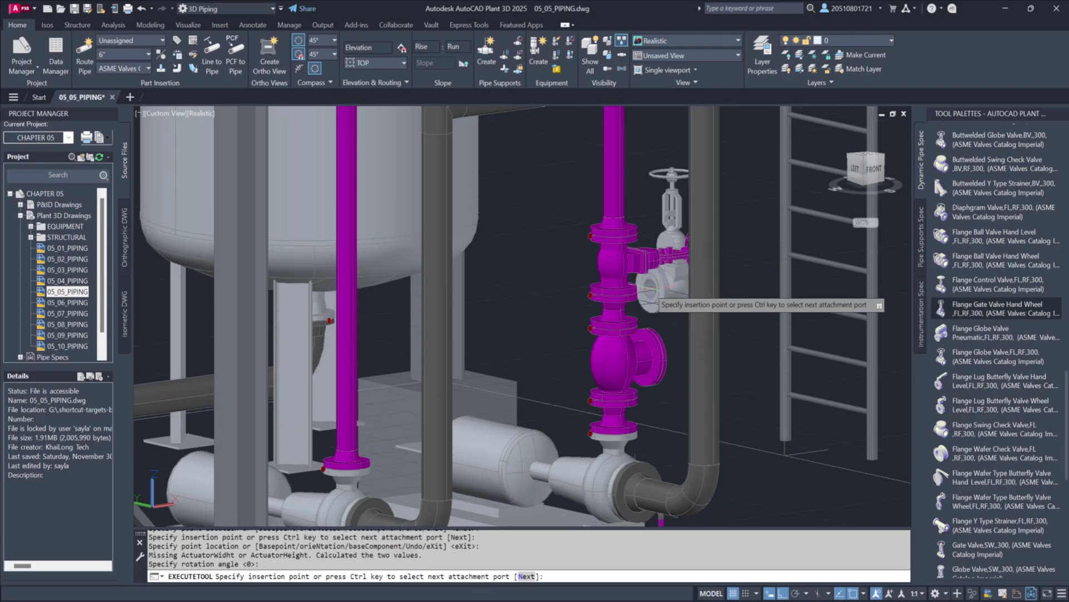
{"action": "key", "text": "Escape"}
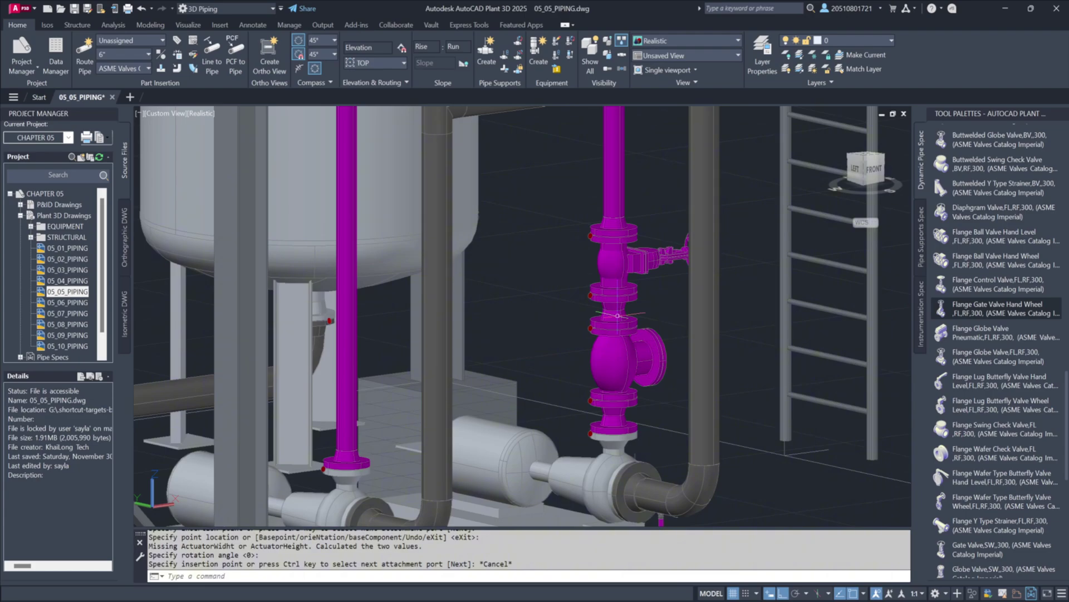
- Delete both valves with their flanges and the vertical discharge pipe, including the flange on the pump's discharge nozzle
{"action": "left_click", "coordinate": [670, 426]}
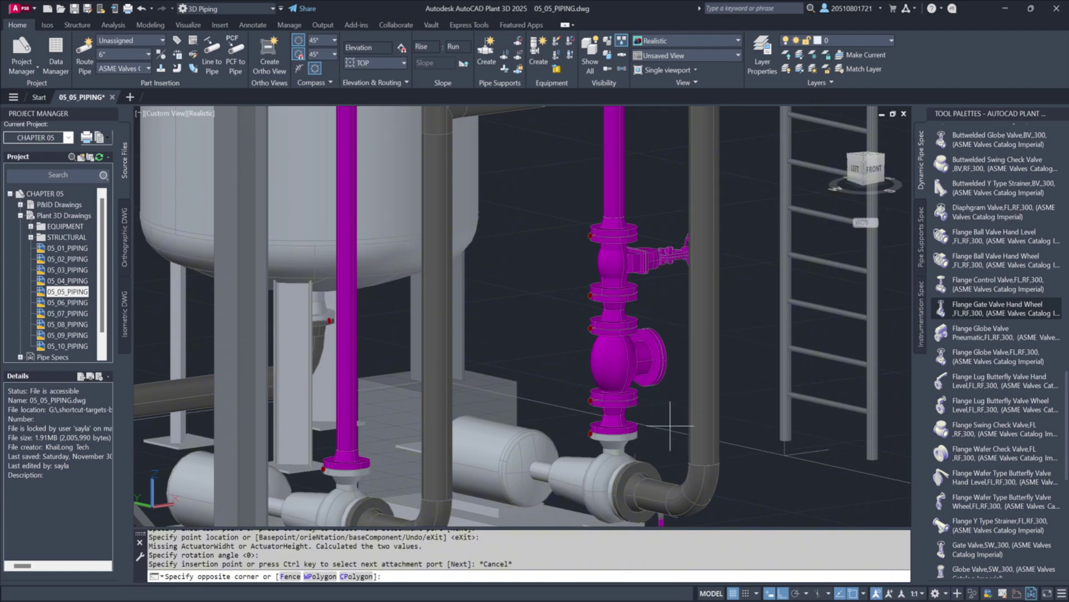
{"action": "left_click", "coordinate": [648, 360]}
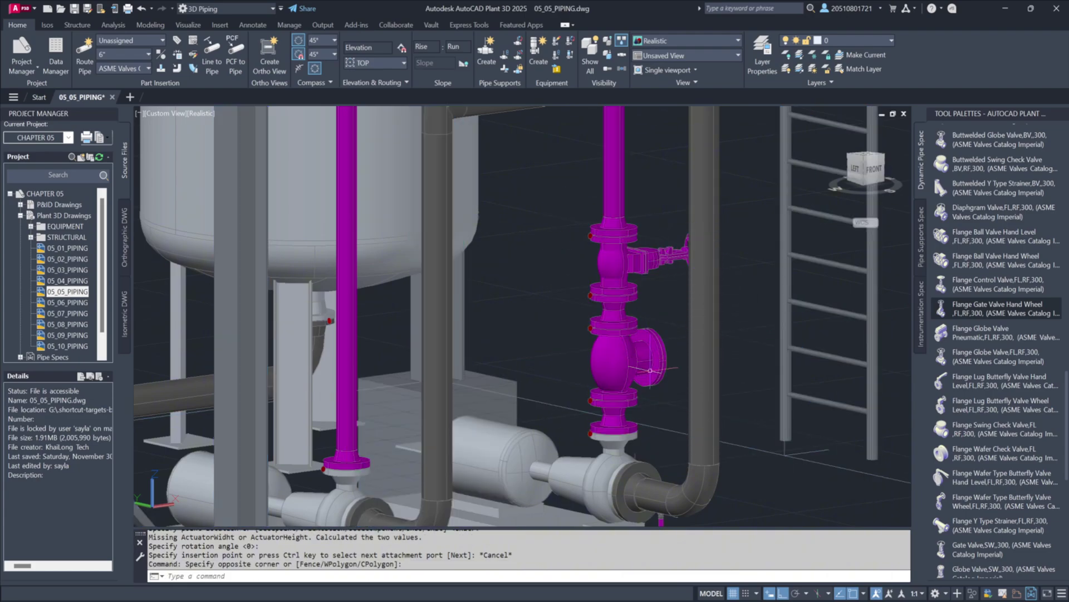
{"action": "key", "text": "Escape"}
{"action": "left_click", "coordinate": [662, 409]}
{"action": "left_click", "coordinate": [597, 215]}
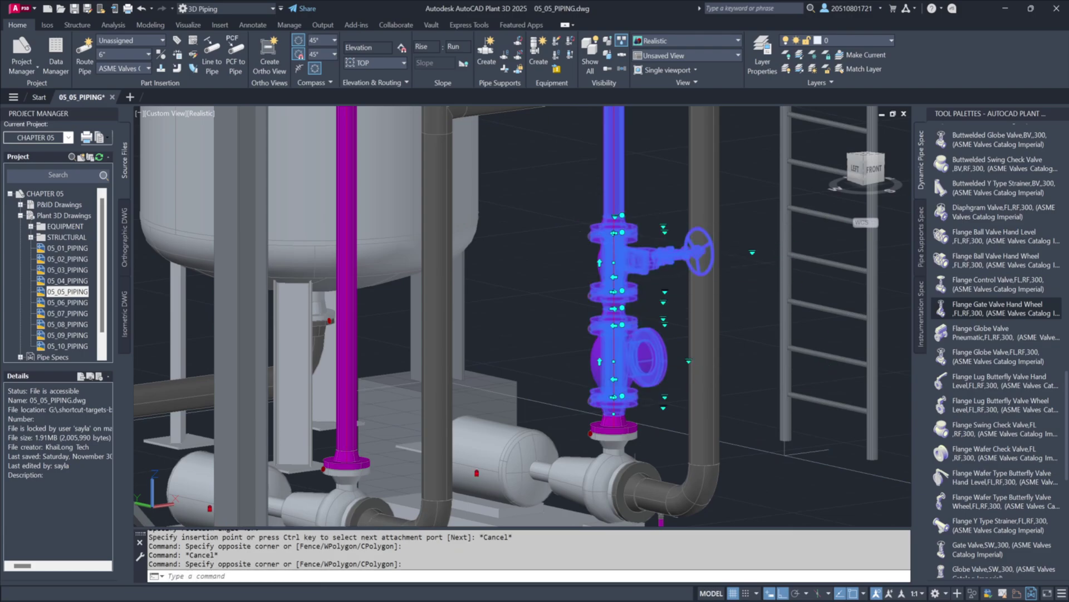
{"action": "key", "text": "Delete"}
{"action": "left_click", "coordinate": [612, 426]}
{"action": "key", "text": "Delete"}
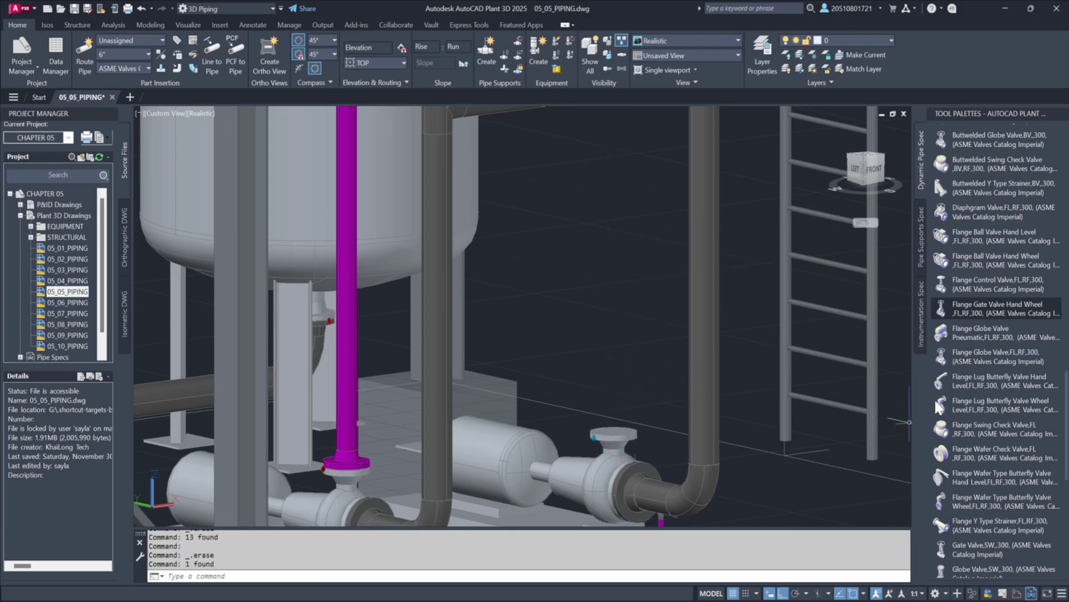
- Attach a Flange Swing Check Valve, FL, RF, 300 directly to the bare discharge nozzle of the pump nearest the ladder, at 0° rotation
{"action": "left_click", "coordinate": [983, 432]}
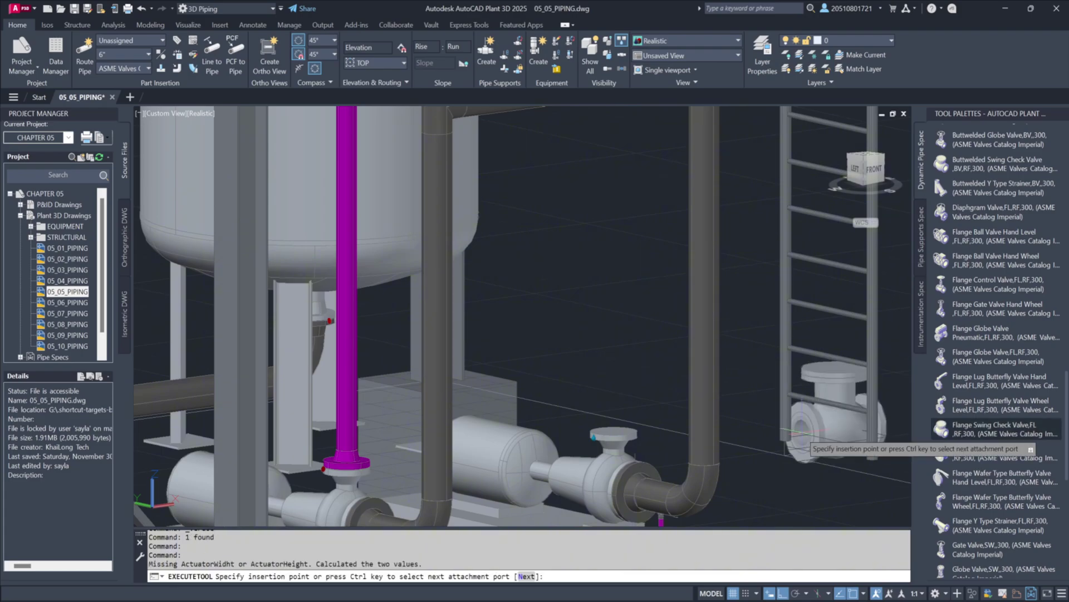
{"action": "left_click", "coordinate": [613, 430]}
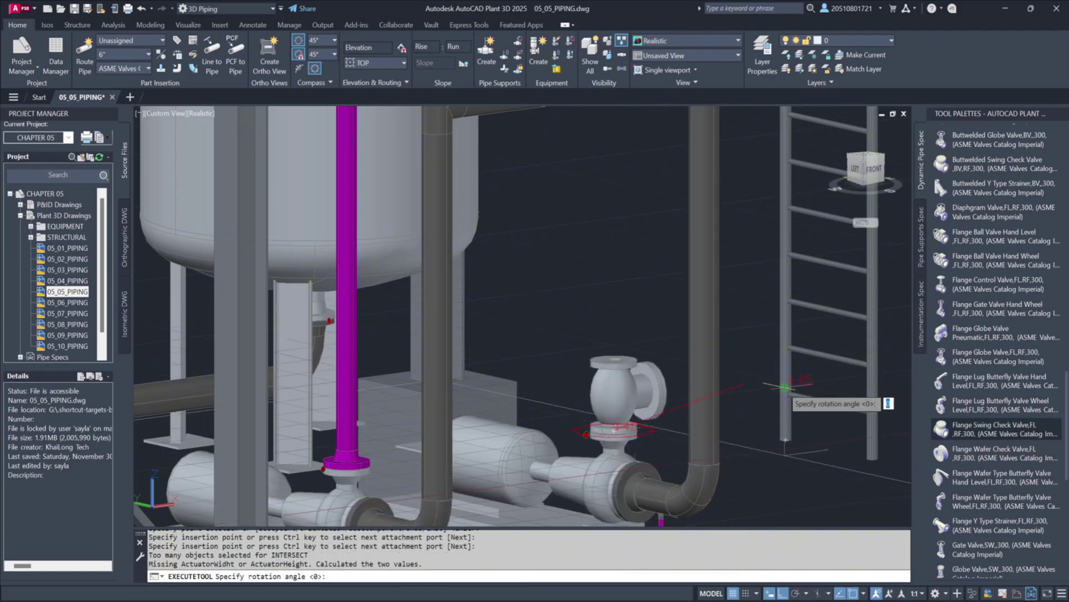
{"action": "key", "text": "Return"}
{"action": "key", "text": "Escape"}
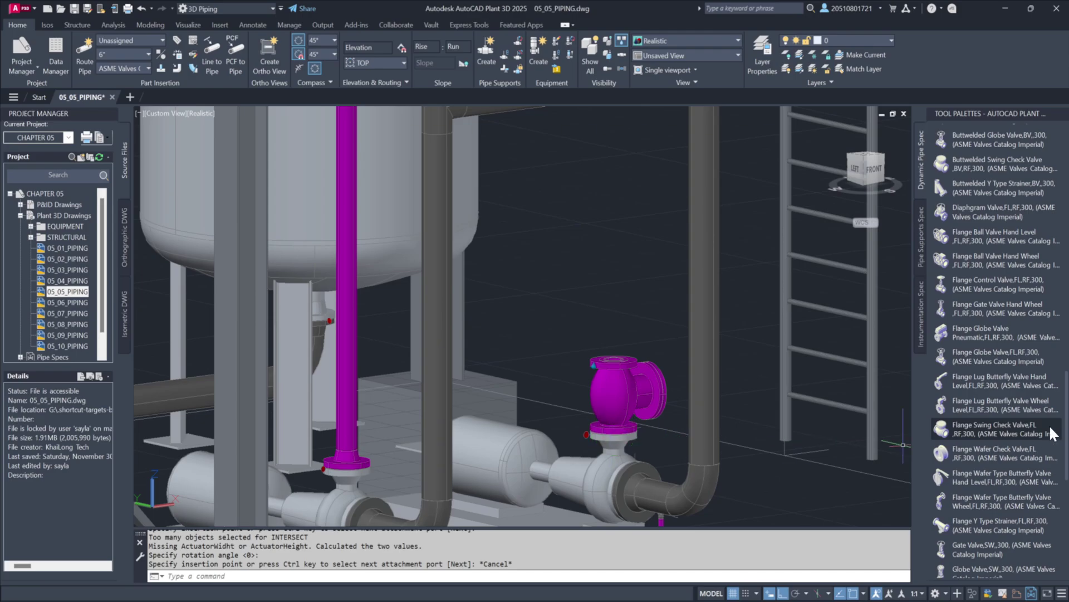
- Attach a Flange Gate Valve Hand Wheel, FL, RF, 300 to the upper end of the swing check valve, at 0° rotation
{"action": "left_click", "coordinate": [997, 308]}
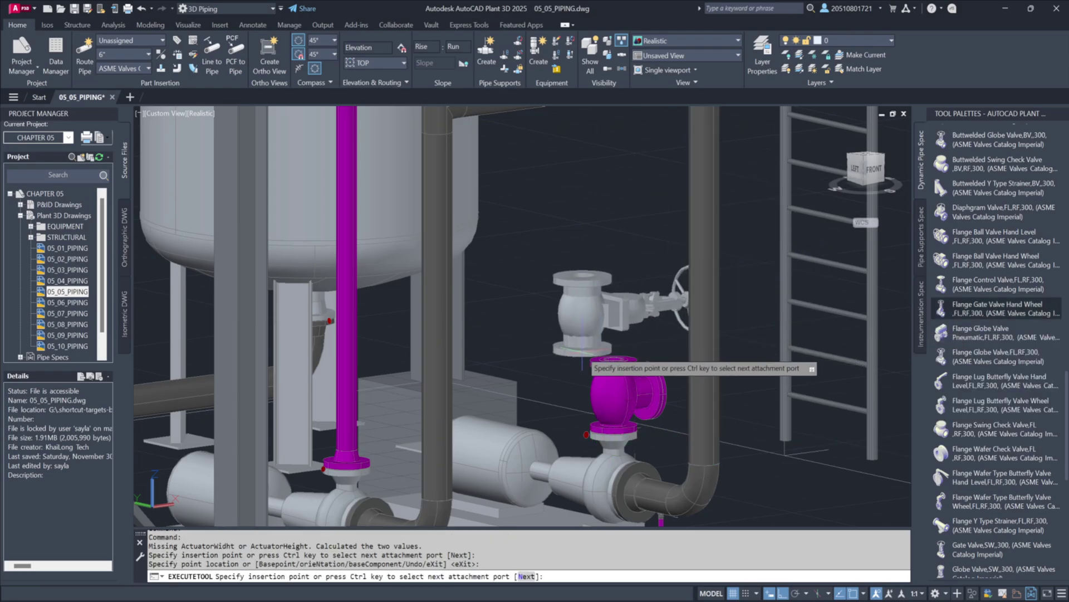
{"action": "left_click", "coordinate": [612, 361]}
{"action": "key", "text": "Return"}
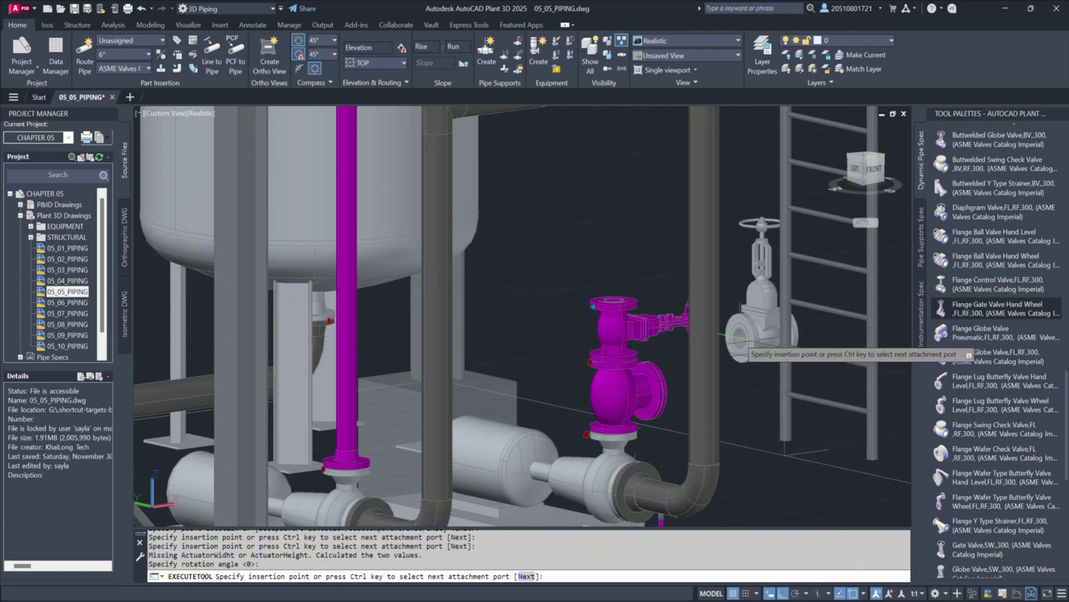
{"action": "key", "text": "Escape"}
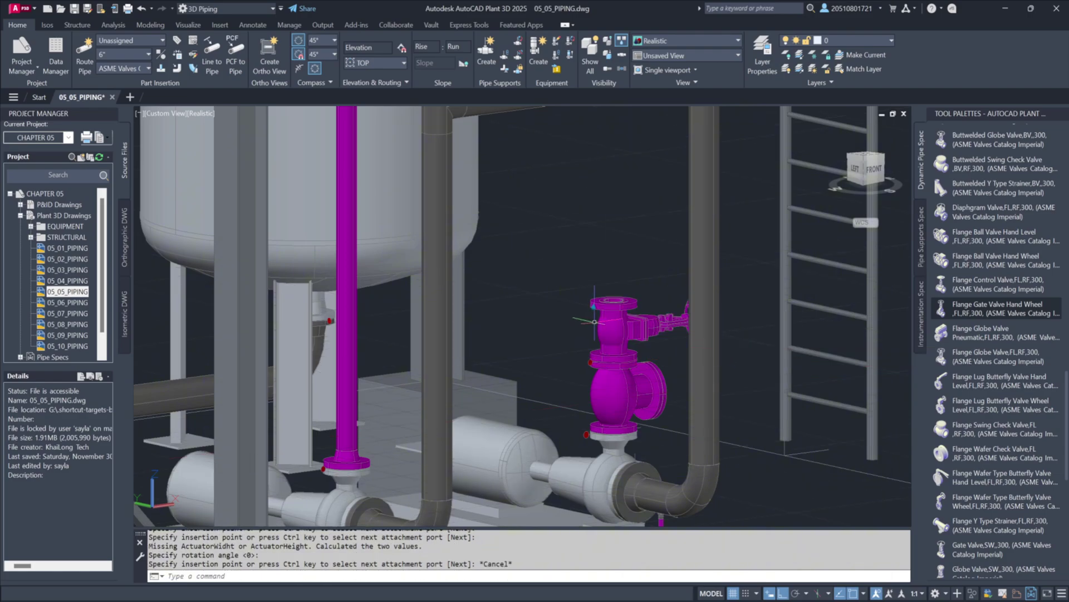
- Route a 4" pipe from the gate valve's upper port up to the open end of the overhead magenta line
{"action": "left_click", "coordinate": [616, 346]}
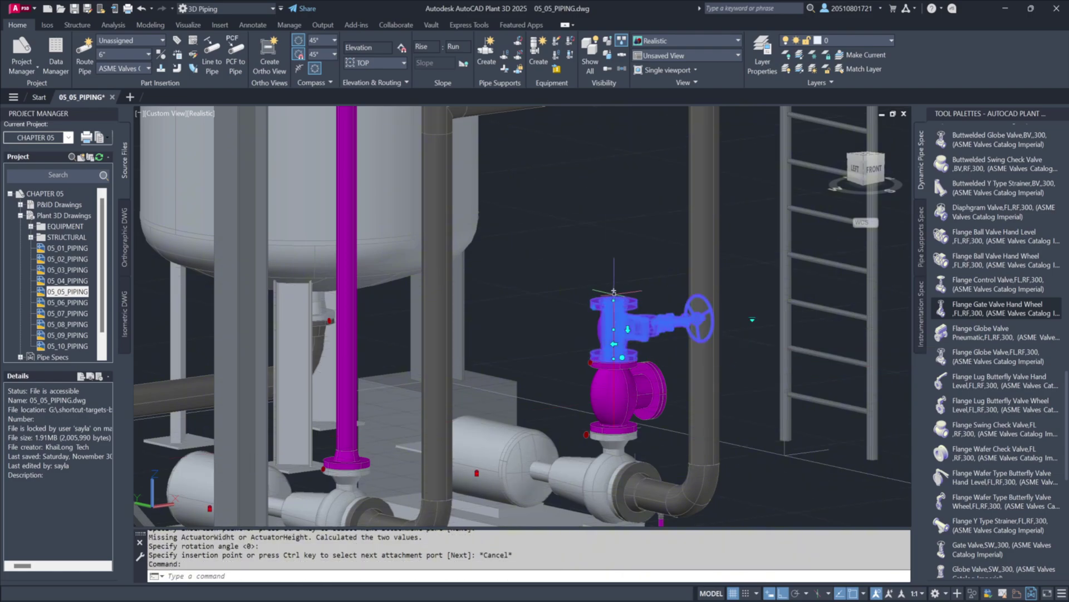
{"action": "left_click", "coordinate": [614, 290]}
{"action": "middle_click_drag", "start_coordinate": [616, 223], "coordinate": [633, 348], "text": "shift"}
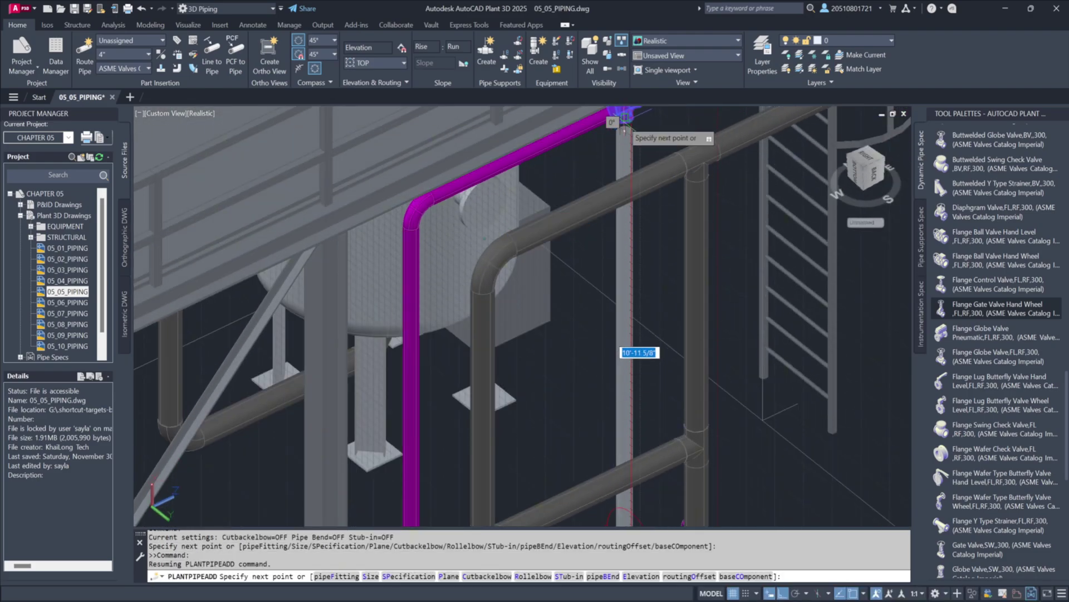
{"action": "scroll", "coordinate": [627, 145], "scroll_direction": "down", "scroll_amount": 5}
{"action": "scroll", "coordinate": [623, 328], "scroll_direction": "up", "scroll_amount": 6}
{"action": "key", "text": "Return"}
{"action": "middle_click_drag", "start_coordinate": [647, 340], "coordinate": [677, 301], "text": "shift"}
- Attach a 2" Threaded Gate Valve, THDF, 300 to the open end of the drain pipe beneath the same pump's suction line
{"action": "scroll", "coordinate": [663, 426], "scroll_direction": "up", "scroll_amount": 5}
{"action": "scroll", "coordinate": [994, 483], "scroll_direction": "down", "scroll_amount": 8}
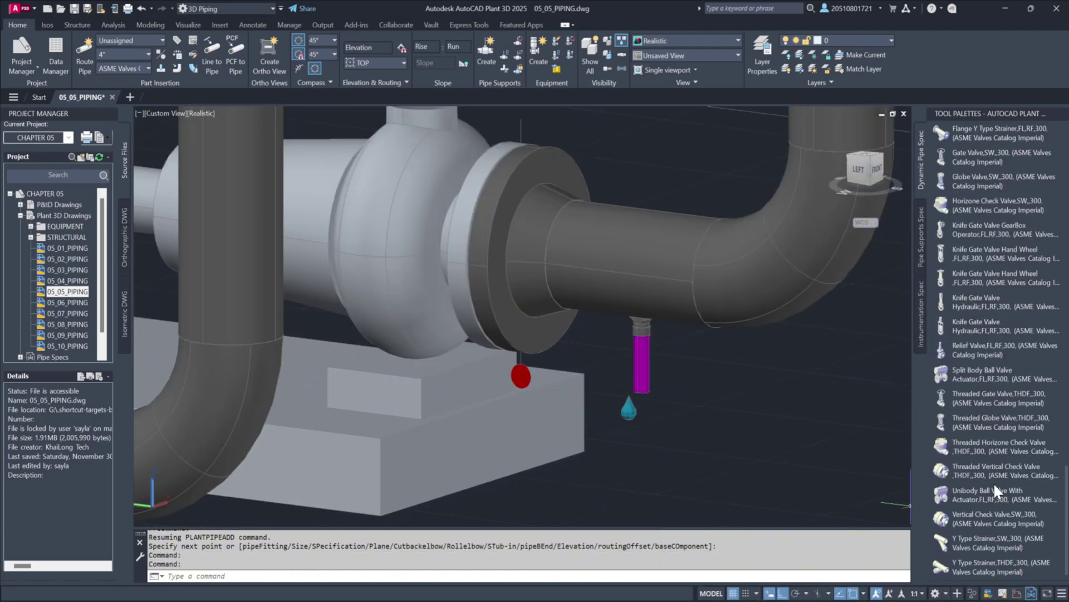
{"action": "left_click", "coordinate": [987, 399]}
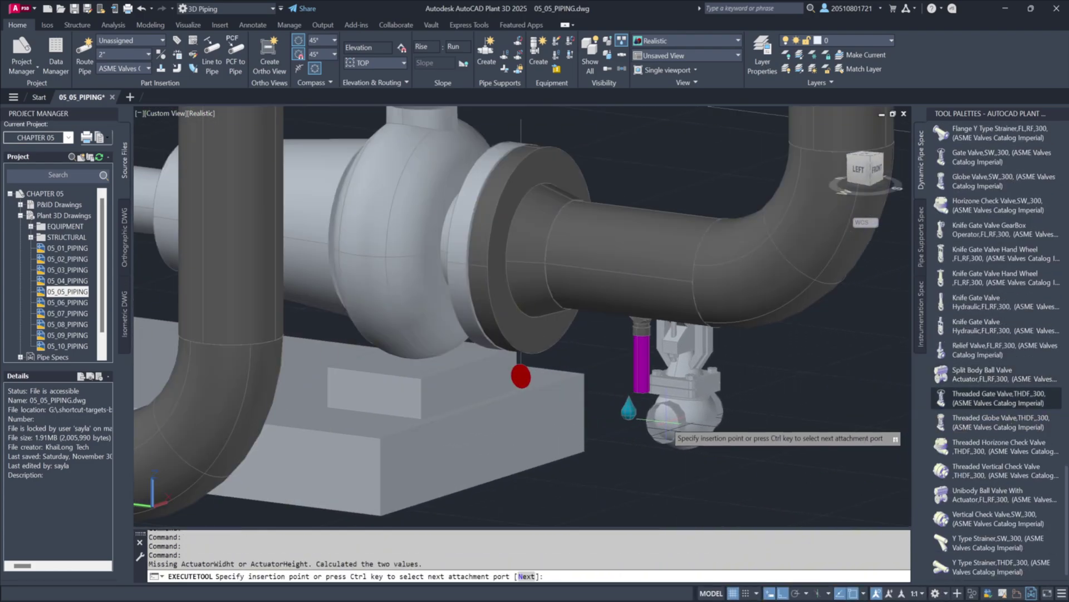
{"action": "left_click", "coordinate": [637, 393]}
{"action": "left_click", "coordinate": [768, 367]}
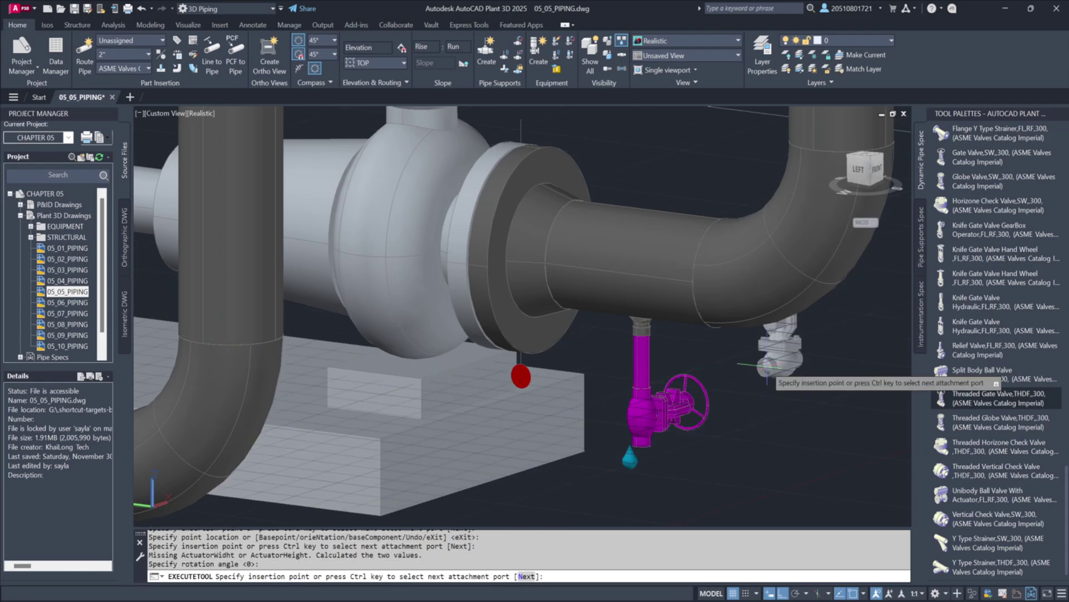
{"action": "key", "text": "Escape"}
- Close the lower end of the drain valve with a Plug, Square Head, THDM
{"action": "scroll", "coordinate": [983, 468], "scroll_direction": "down", "scroll_amount": 10}
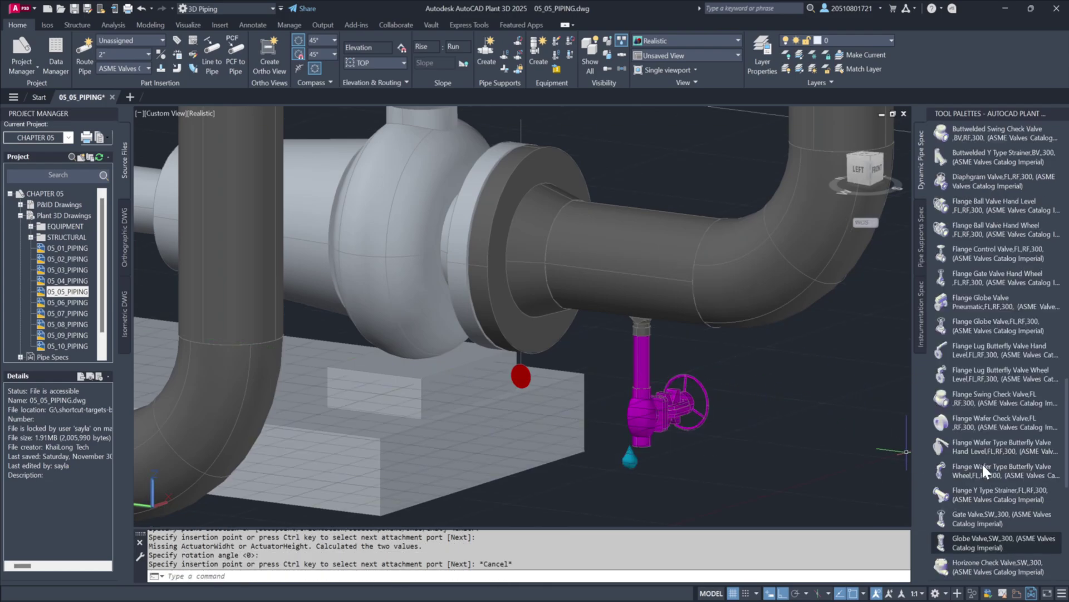
{"action": "scroll", "coordinate": [982, 462], "scroll_direction": "down", "scroll_amount": 5}
{"action": "left_click", "coordinate": [986, 485]}
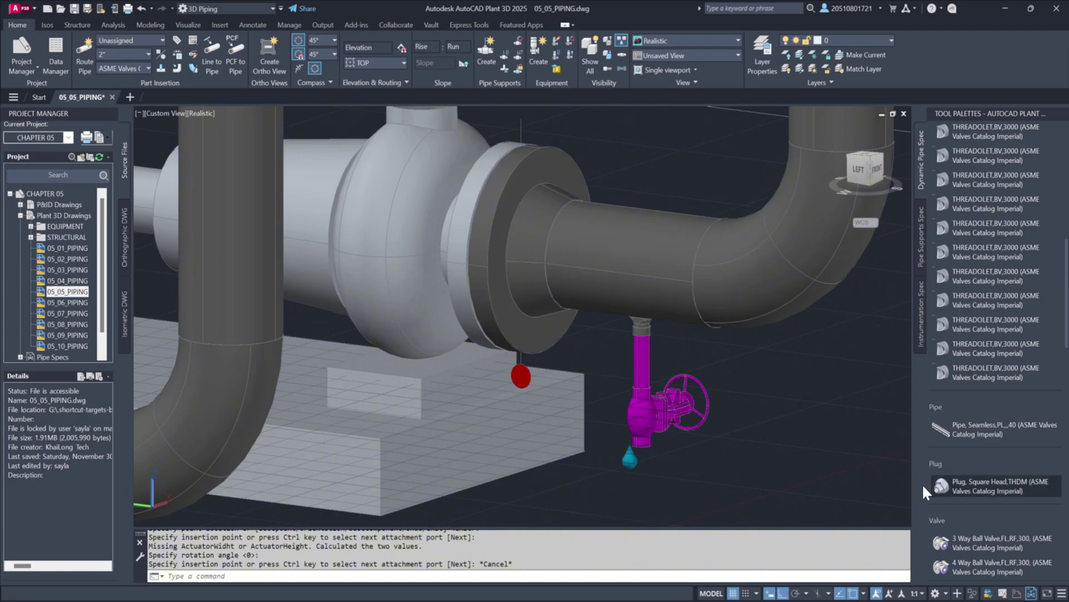
{"action": "left_click", "coordinate": [640, 454]}
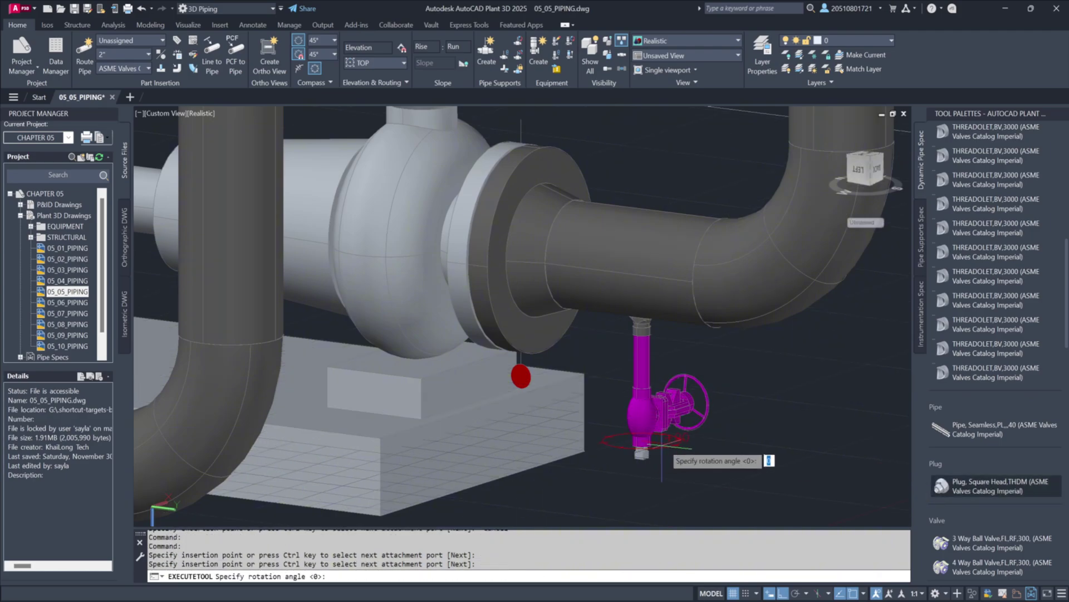
{"action": "left_click", "coordinate": [735, 430]}
{"action": "key", "text": "Escape"}
- Attach a 2" Threaded Gate Valve, THDF, 300 to the drain pipe under the other pump's suction line, beside the steel column
{"action": "scroll", "coordinate": [735, 426], "scroll_direction": "down", "scroll_amount": 5}
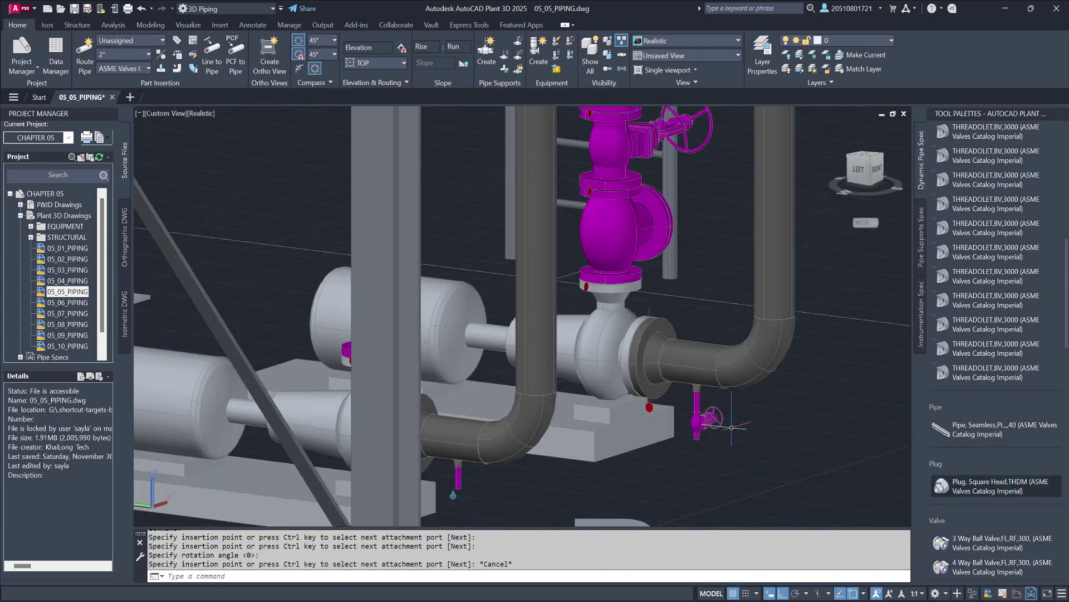
{"action": "scroll", "coordinate": [427, 481], "scroll_direction": "up", "scroll_amount": 5}
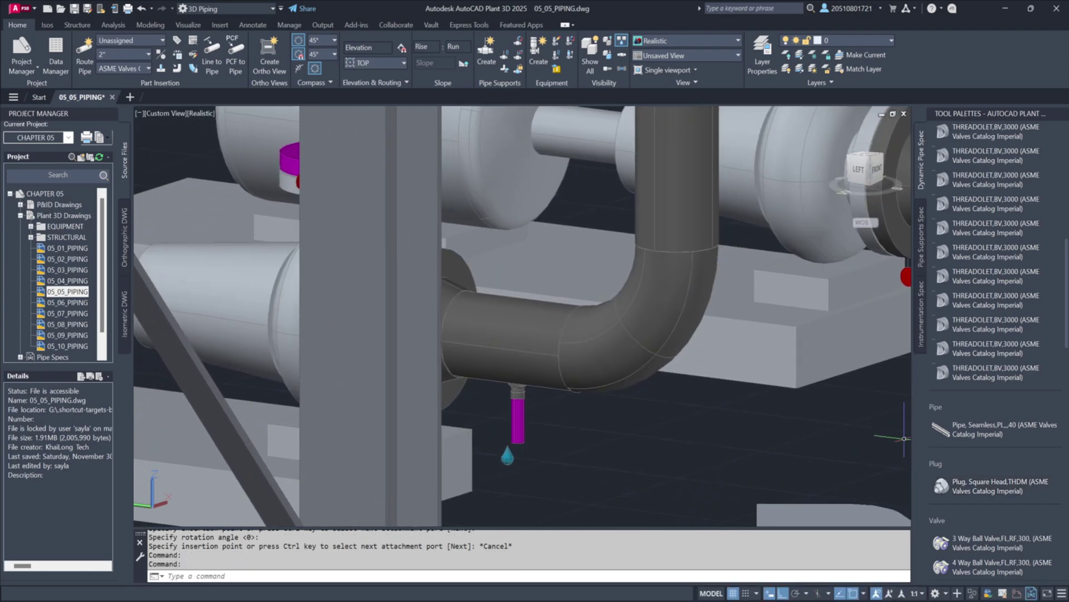
{"action": "scroll", "coordinate": [984, 490], "scroll_direction": "down", "scroll_amount": 15}
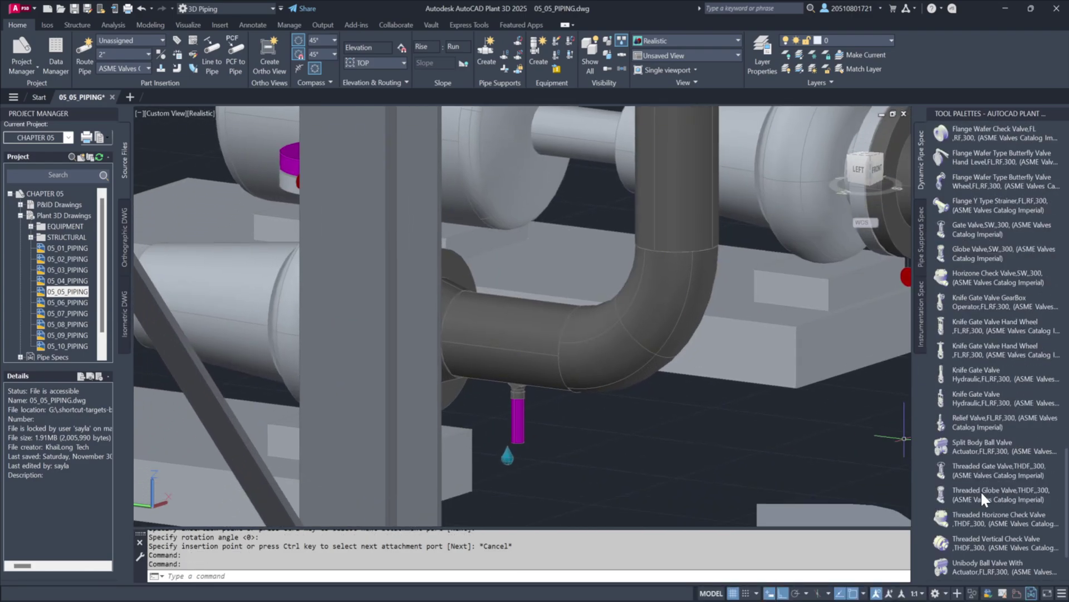
{"action": "left_click", "coordinate": [991, 397]}
{"action": "left_click", "coordinate": [520, 440]}
{"action": "left_click", "coordinate": [519, 440]}
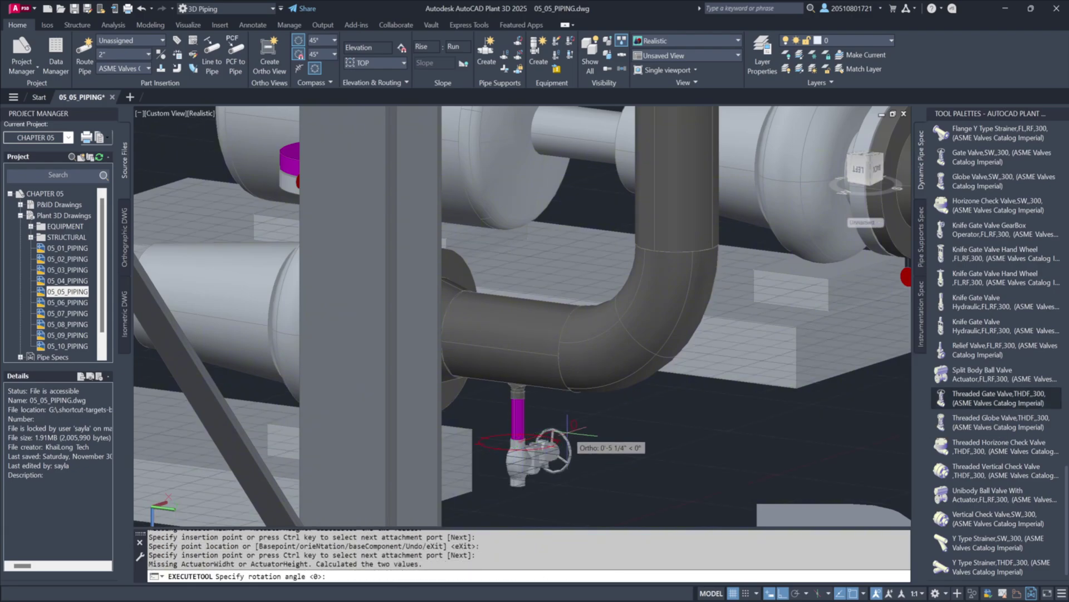
{"action": "scroll", "coordinate": [981, 411], "scroll_direction": "up", "scroll_amount": 15}
{"action": "key", "text": "Escape"}
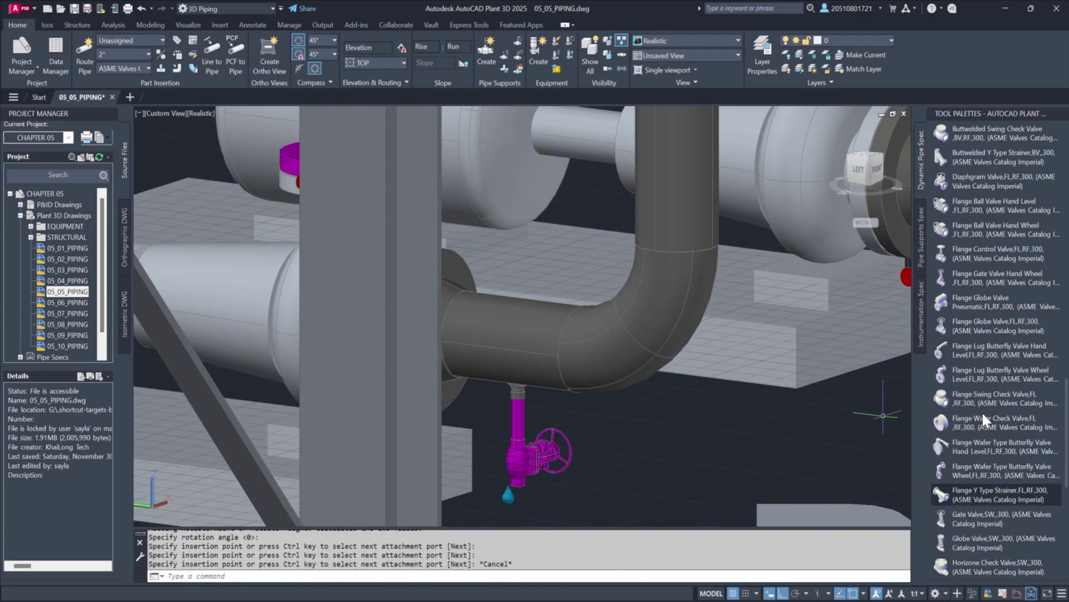
- Close the second drain valve's open end with a Plug, Square Head, THDM at 0° rotation
{"action": "left_click", "coordinate": [967, 416]}
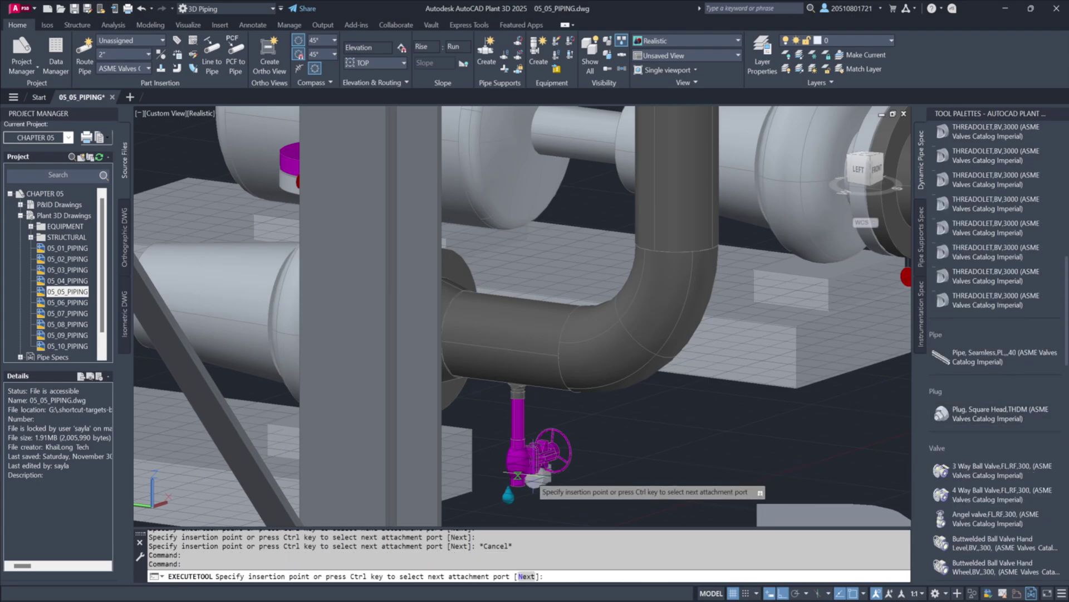
{"action": "left_click", "coordinate": [517, 486]}
{"action": "key", "text": "Return"}
{"action": "key", "text": "Escape"}
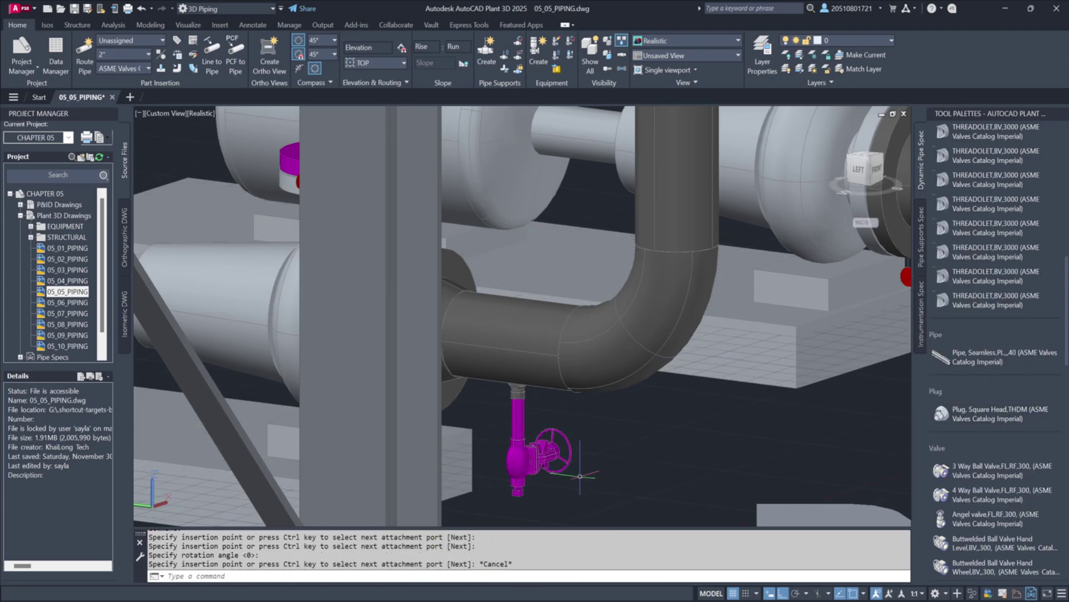
- Tag the drain valve under the suction line of the pump away from the steel column as DV-001
{"action": "scroll", "coordinate": [590, 450], "scroll_direction": "down", "scroll_amount": 6}
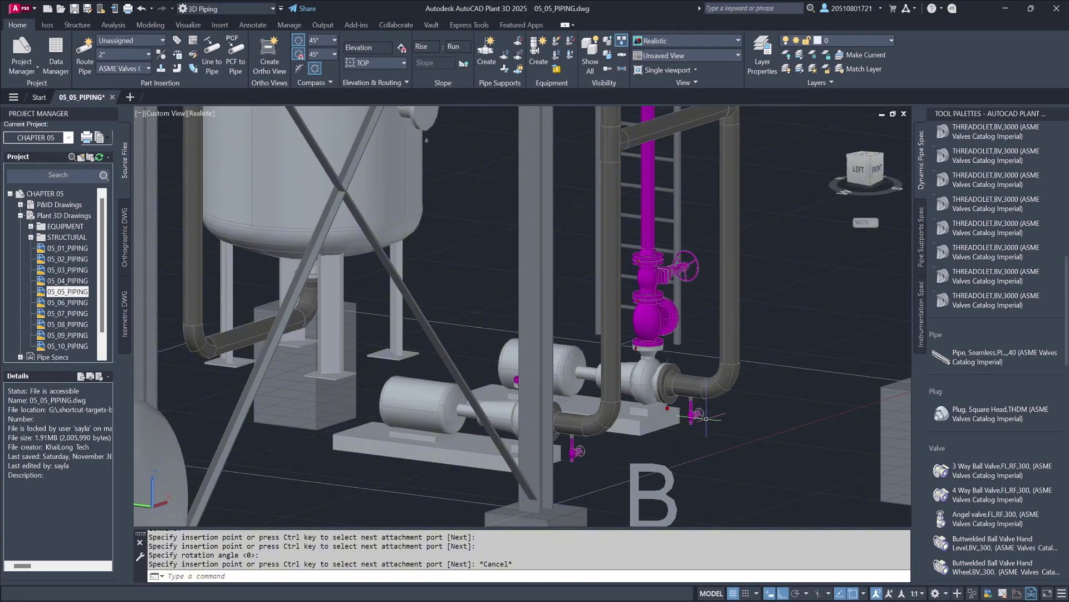
{"action": "left_click", "coordinate": [696, 413]}
{"action": "right_click", "coordinate": [696, 413]}
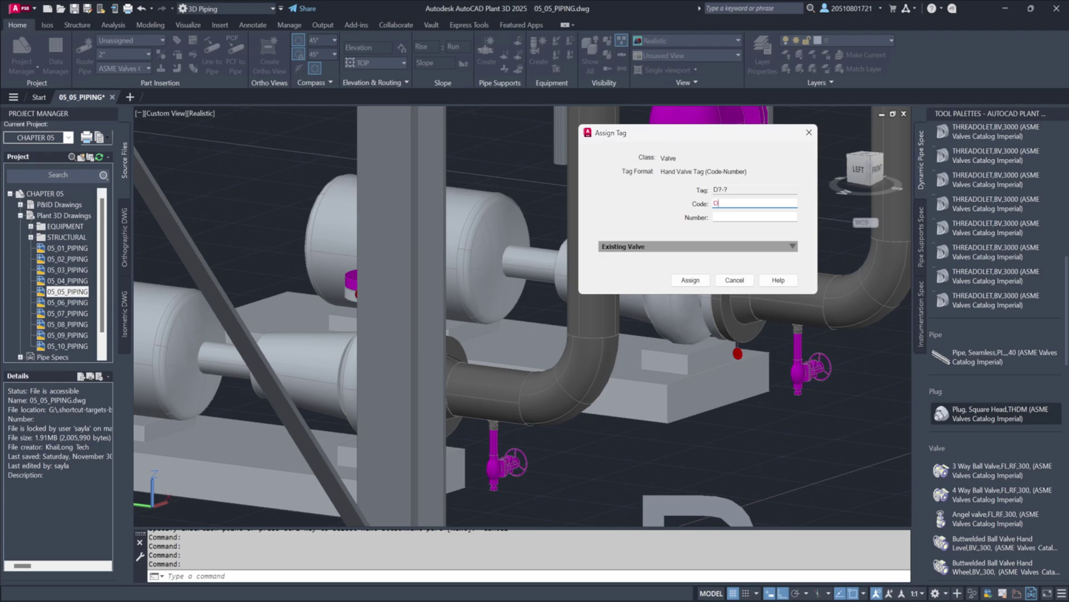
{"action": "left_click", "coordinate": [725, 217]}
{"action": "left_click", "coordinate": [792, 217]}
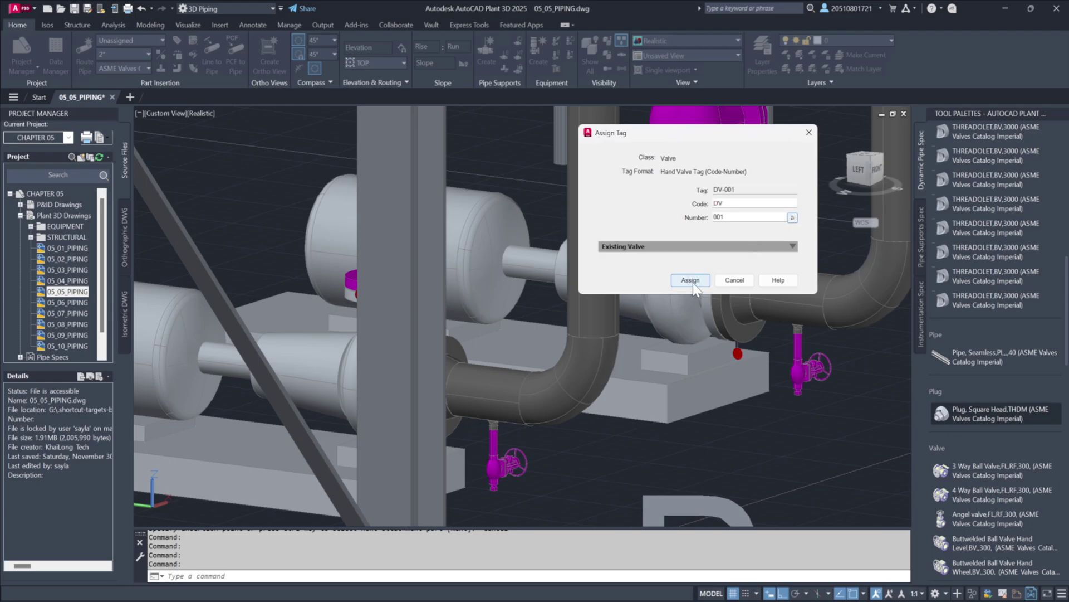
{"action": "left_click", "coordinate": [691, 280]}
- Assign a hand valve tag with the next available number to the drain valve beside the steel column
{"action": "left_click", "coordinate": [507, 464]}
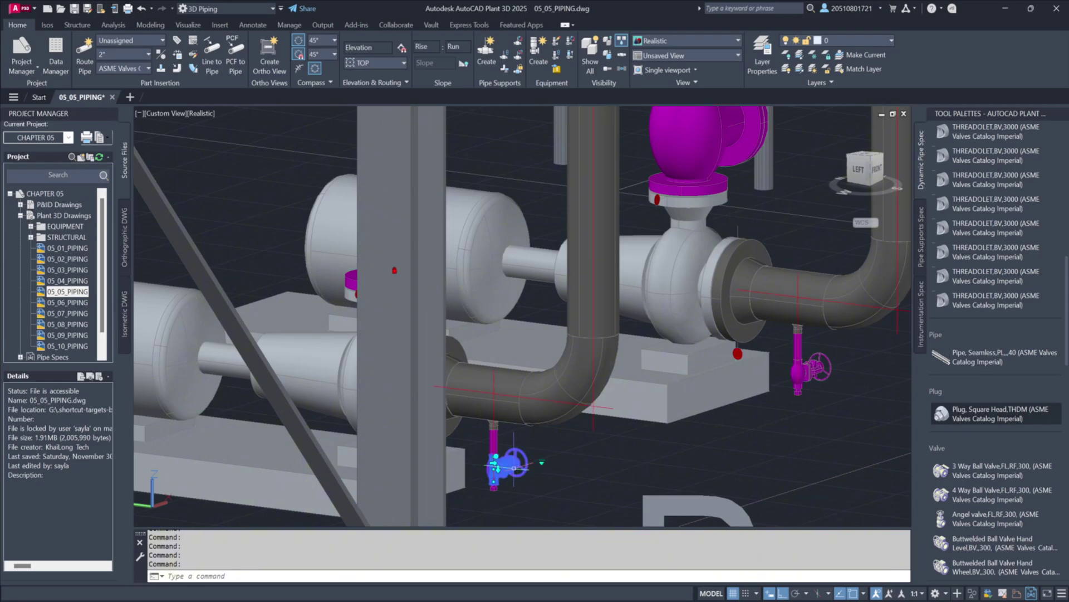
{"action": "right_click", "coordinate": [514, 468]}
{"action": "left_click", "coordinate": [547, 149]}
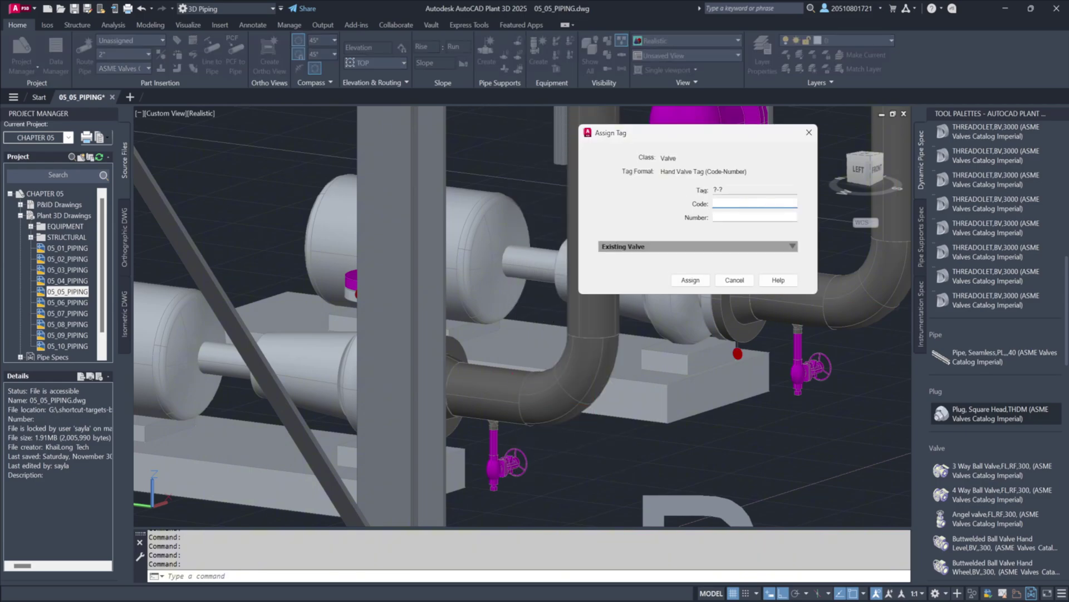
{"action": "left_click", "coordinate": [792, 217]}
{"action": "left_click", "coordinate": [691, 280]}
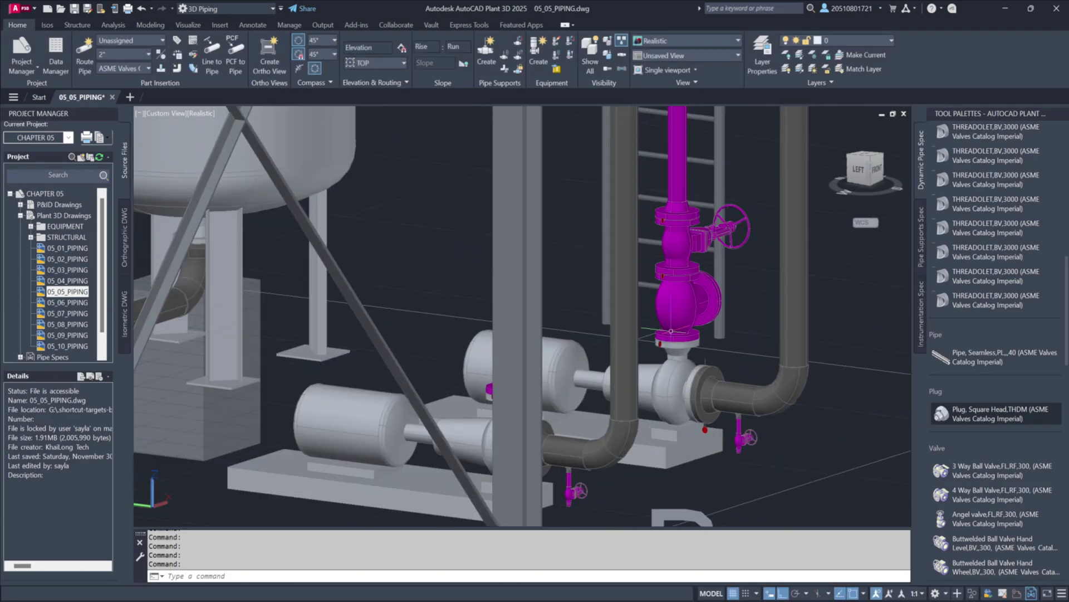
- Tag the check valve above the pump's discharge nozzle as CV-001
{"action": "left_click", "coordinate": [689, 303]}
{"action": "right_click", "coordinate": [680, 300]}
{"action": "left_click", "coordinate": [717, 287]}
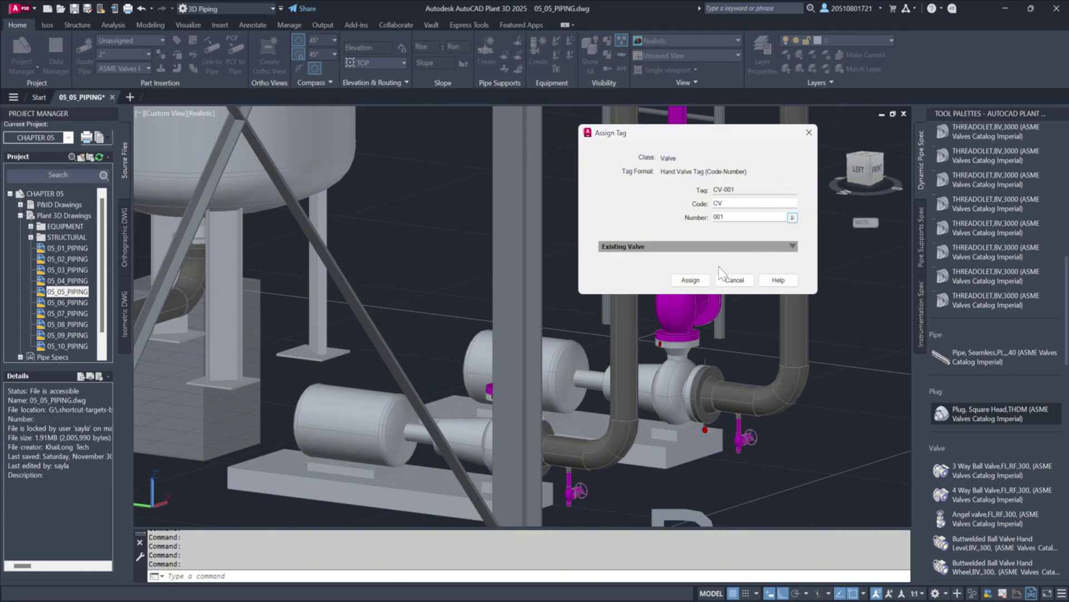
{"action": "left_click", "coordinate": [691, 280]}
- Delete the vertical discharge pipe and its flange from the other pump's nozzle
{"action": "scroll", "coordinate": [691, 287], "scroll_direction": "down", "scroll_amount": 3}
{"action": "scroll", "coordinate": [688, 310], "scroll_direction": "up", "scroll_amount": 3}
{"action": "middle_click_drag", "start_coordinate": [689, 315], "coordinate": [641, 328], "text": "shift"}
{"action": "left_click", "coordinate": [469, 347]}
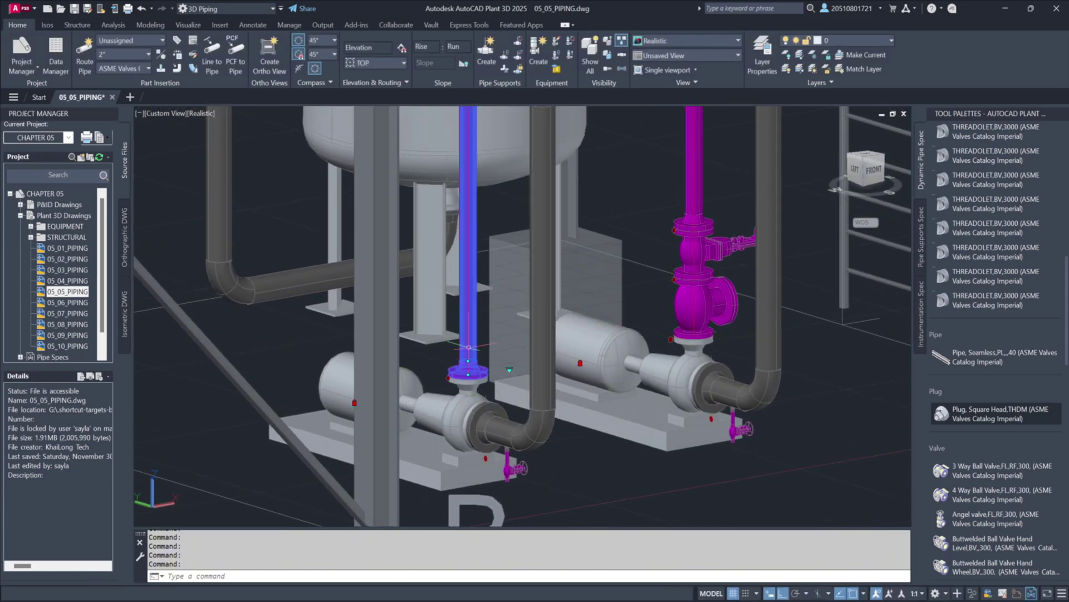
{"action": "key", "text": "Delete"}
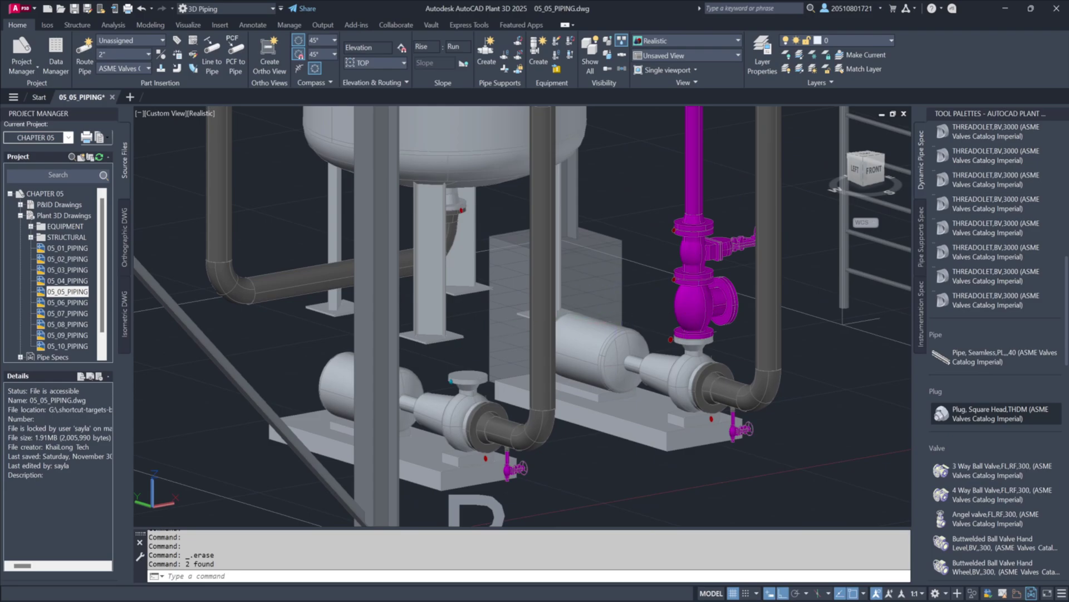
- Copy the check valve, gate valve and selected fitting to the other pump's discharge nozzle, using matching corners of the pump bases as reference points
{"action": "left_click", "coordinate": [699, 311]}
{"action": "left_click", "coordinate": [703, 245]}
{"action": "left_click", "coordinate": [694, 226]}
{"action": "type", "text": "co"}
{"action": "key", "text": "Return"}
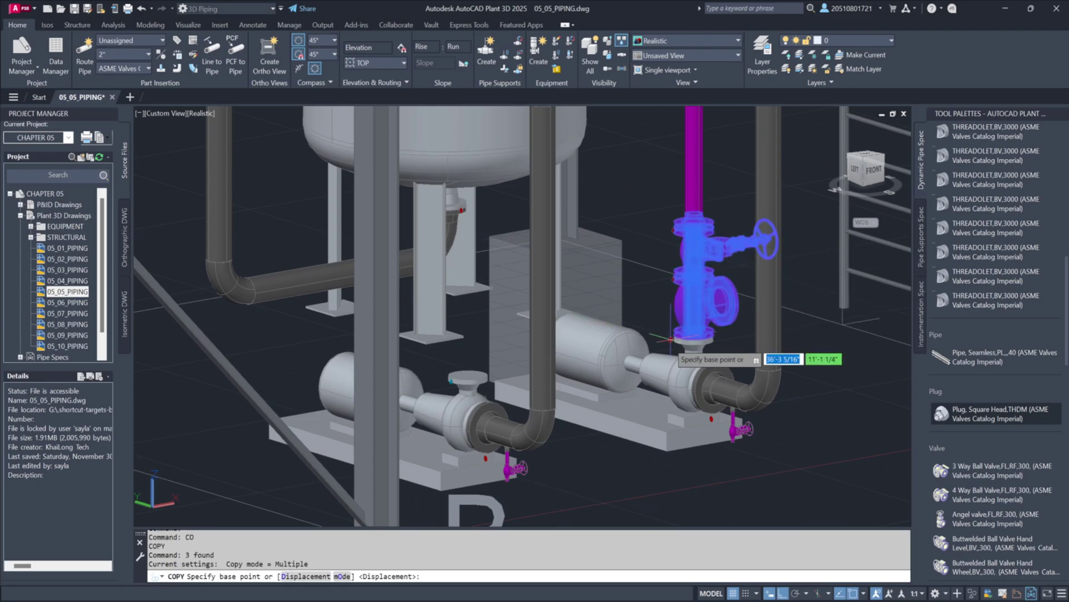
{"action": "left_click", "coordinate": [665, 452]}
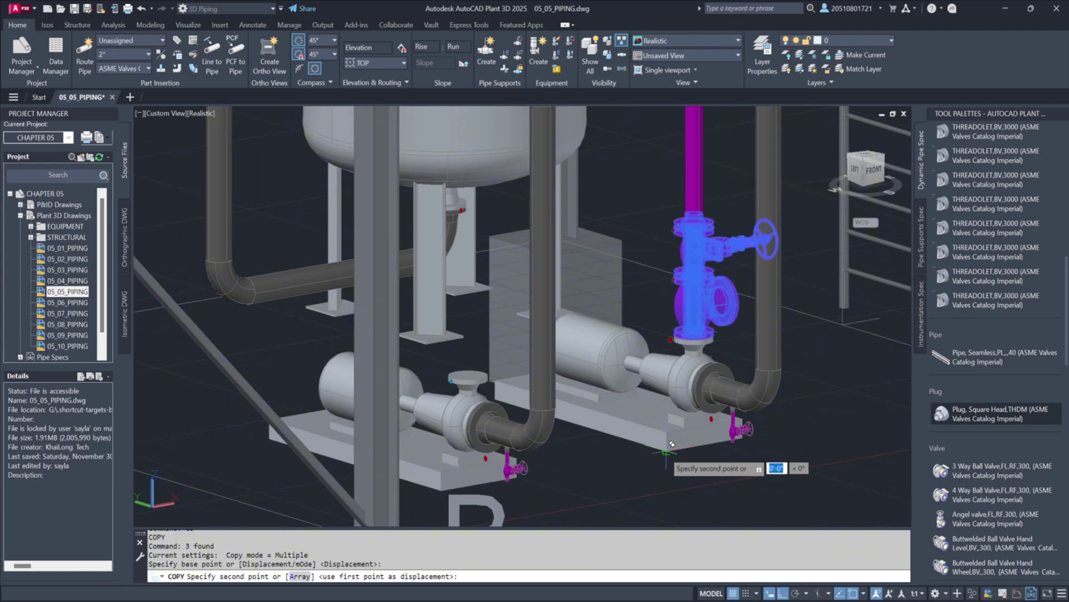
{"action": "left_click", "coordinate": [446, 483]}
{"action": "scroll", "coordinate": [456, 490], "scroll_direction": "up", "scroll_amount": 2}
{"action": "key", "text": "Escape"}
- Examine the joint between the copied check valve's lower flange and the pump nozzle, comparing it with the original
{"action": "scroll", "coordinate": [481, 328], "scroll_direction": "up", "scroll_amount": 4}
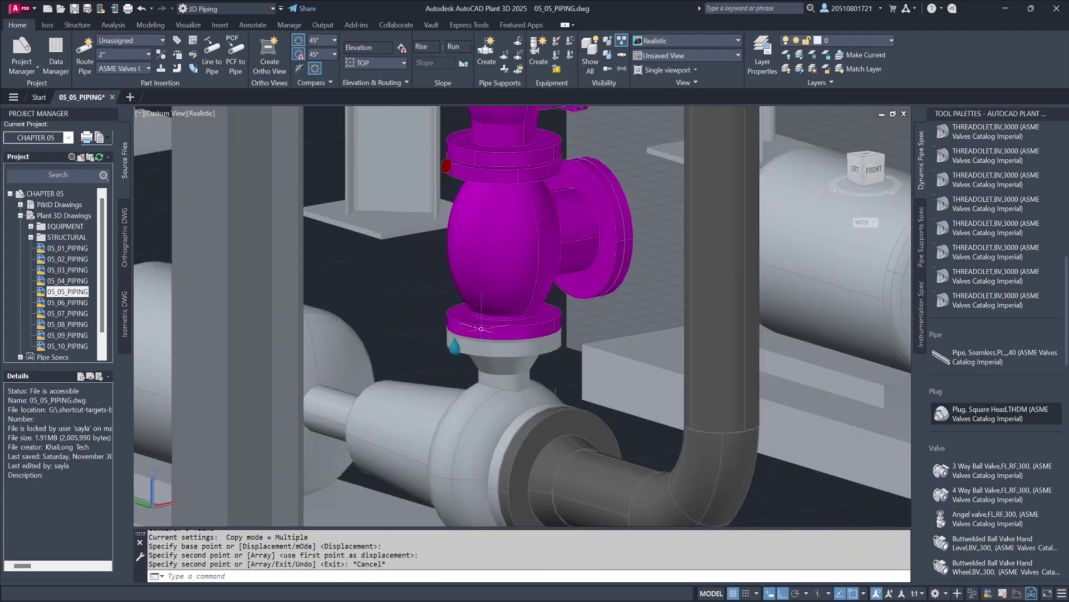
{"action": "scroll", "coordinate": [481, 328], "scroll_direction": "up", "scroll_amount": 4}
{"action": "mouse_move", "coordinate": [482, 330]}
{"action": "middle_mouse_down", "text": "shift"}
{"action": "mouse_move", "coordinate": [473, 312]}
{"action": "mouse_move", "coordinate": [485, 316]}
{"action": "middle_mouse_up", "text": "shift"}
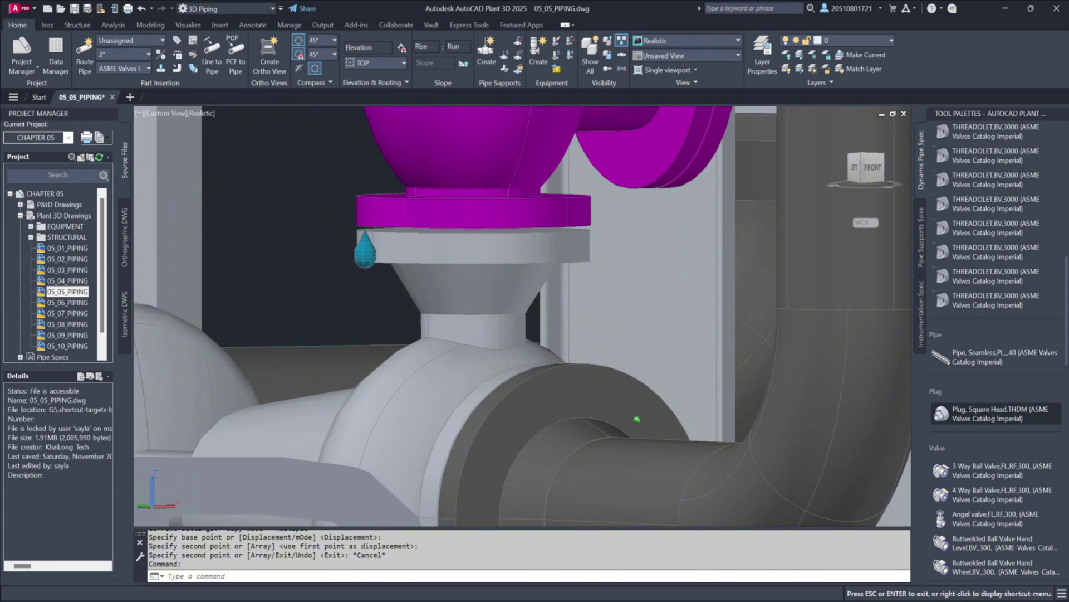
{"action": "scroll", "coordinate": [636, 419], "scroll_direction": "down", "scroll_amount": 5}
{"action": "scroll", "coordinate": [757, 326], "scroll_direction": "up", "scroll_amount": 6}
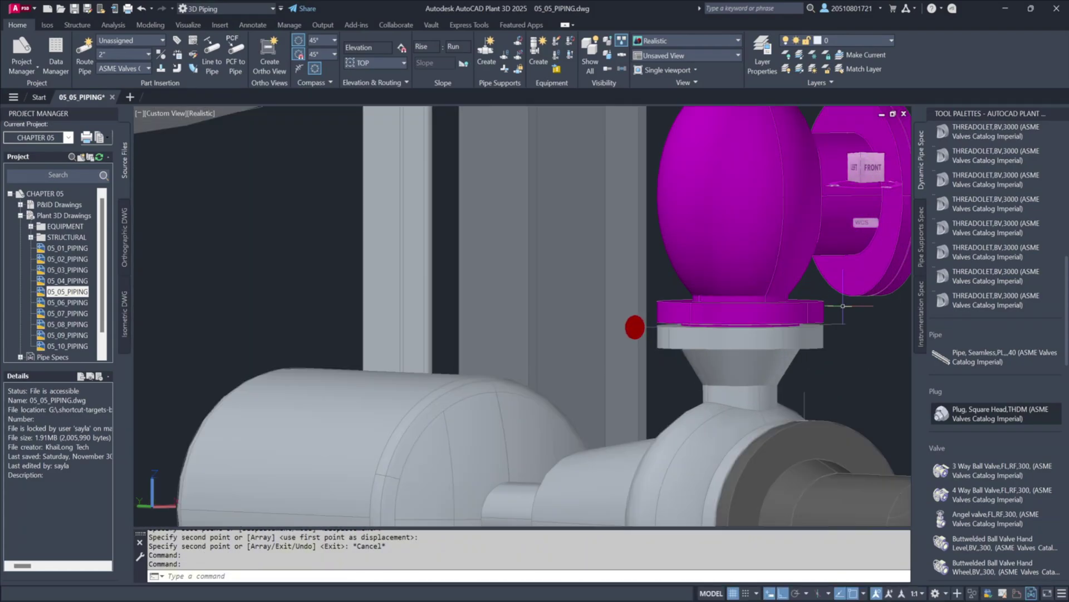
{"action": "mouse_move", "coordinate": [758, 326]}
{"action": "middle_mouse_down", "text": "shift"}
{"action": "mouse_move", "coordinate": [738, 311]}
{"action": "mouse_move", "coordinate": [747, 321]}
{"action": "middle_mouse_up", "text": "shift"}
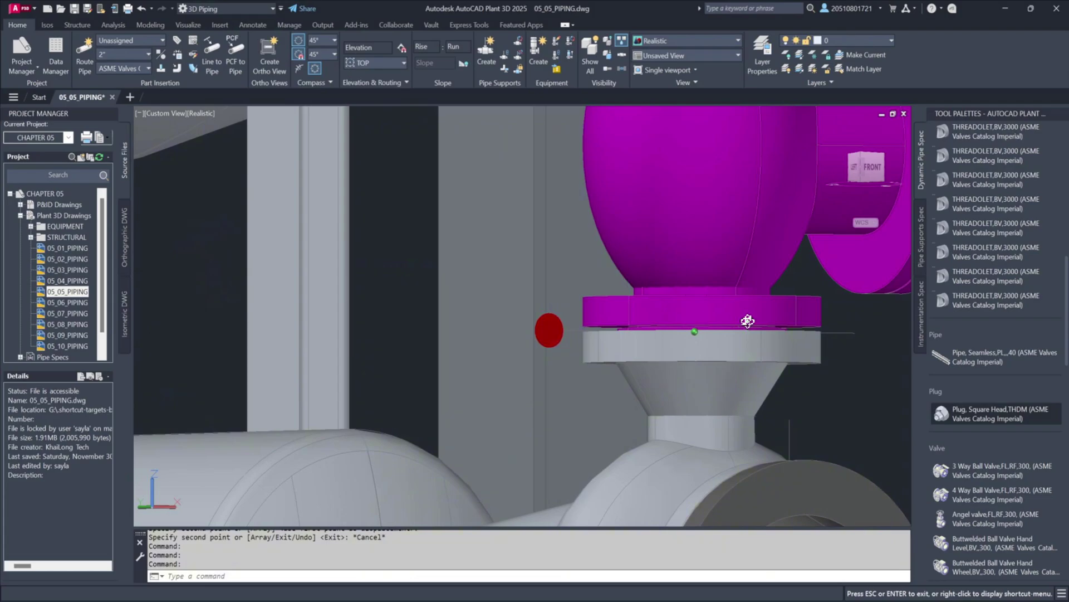
{"action": "middle_click_drag", "start_coordinate": [748, 321], "coordinate": [750, 320], "text": "shift"}
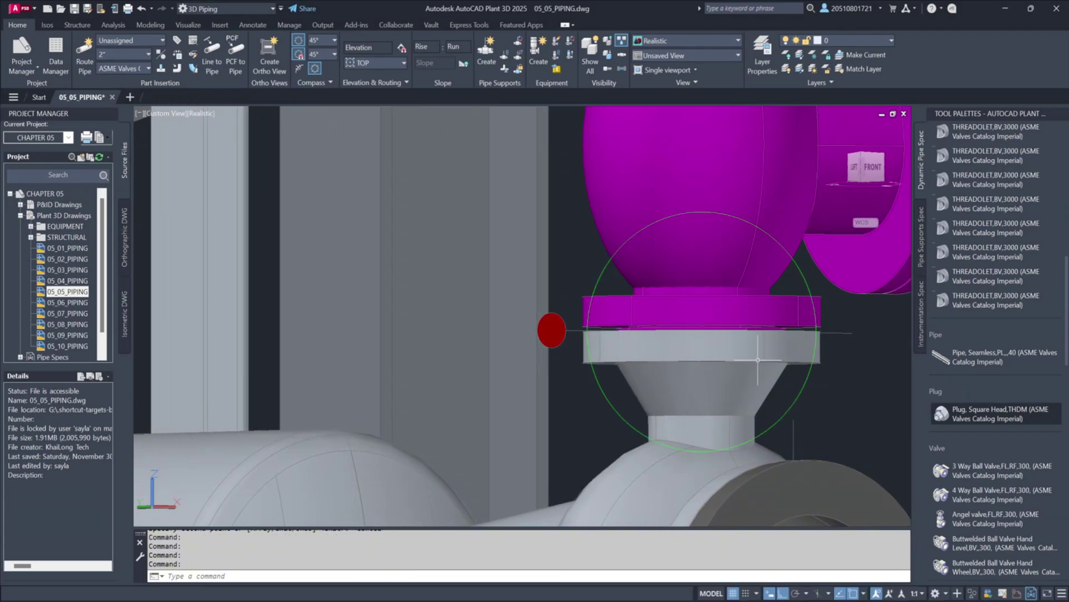
{"action": "scroll", "coordinate": [759, 332], "scroll_direction": "down", "scroll_amount": 7}
{"action": "scroll", "coordinate": [568, 348], "scroll_direction": "up", "scroll_amount": 5}
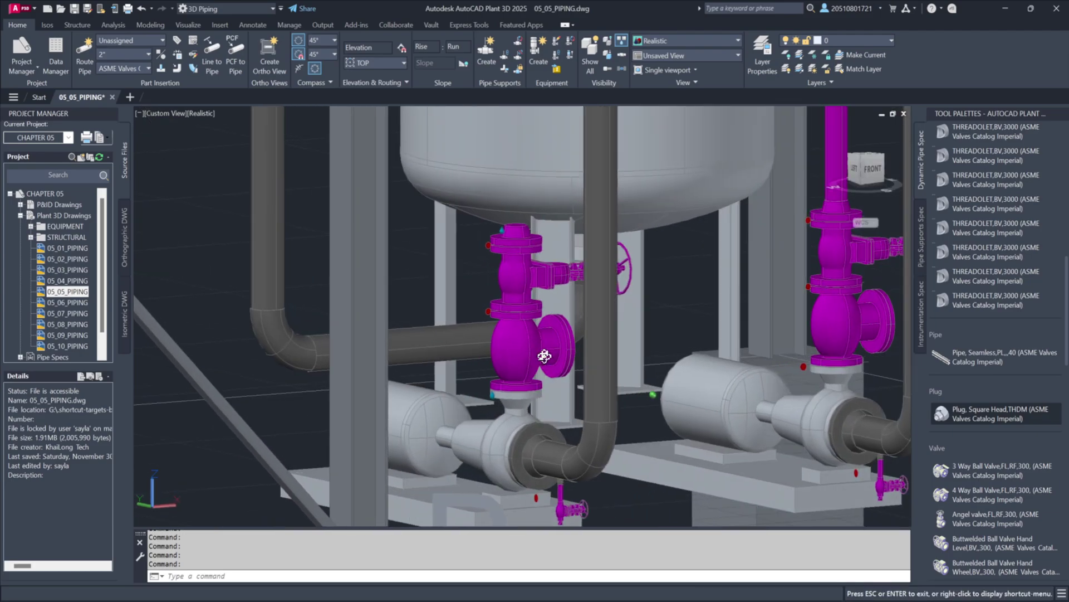
- Connect the copied check valve to the adjacent pump discharge nozzle with Connect Component to Adjacent
{"action": "left_click", "coordinate": [526, 365]}
{"action": "right_click", "coordinate": [531, 368]}
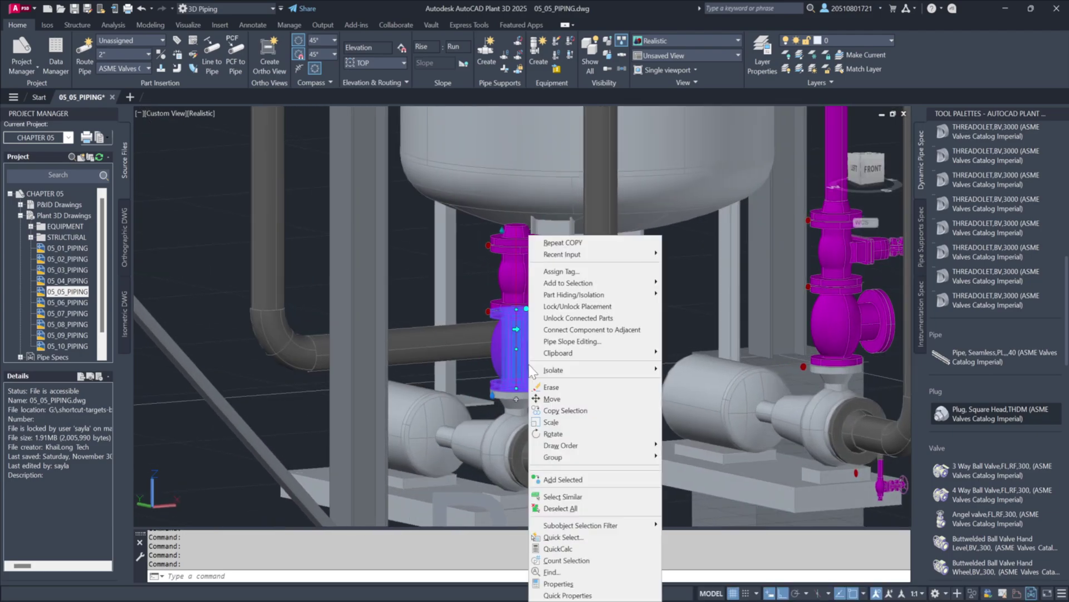
{"action": "left_click", "coordinate": [579, 330]}
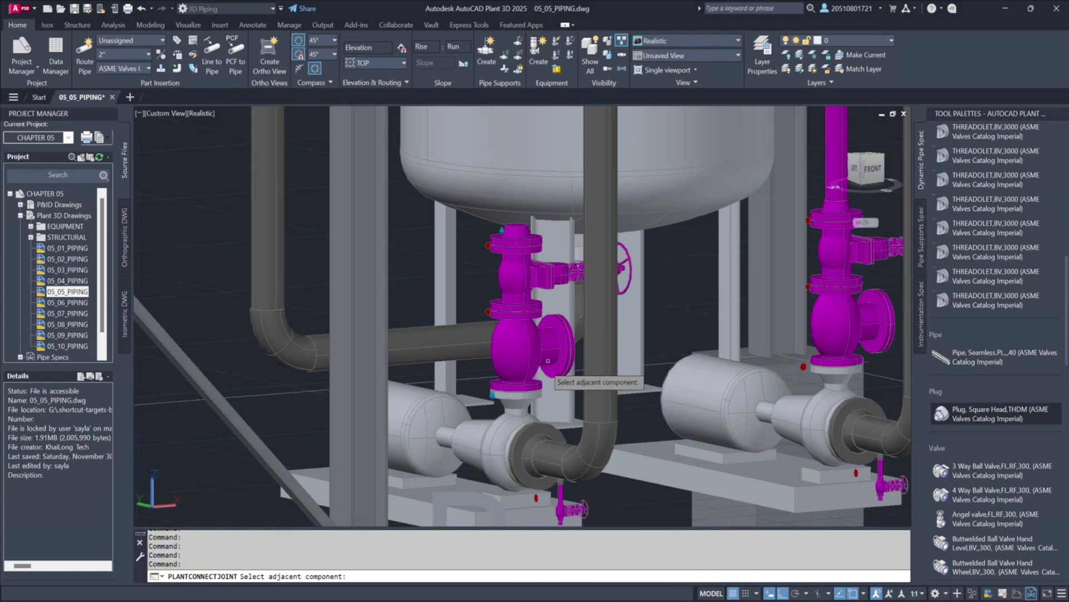
{"action": "scroll", "coordinate": [513, 398], "scroll_direction": "up", "scroll_amount": 6}
{"action": "mouse_move", "coordinate": [507, 394]}
{"action": "middle_mouse_down", "text": "shift"}
{"action": "mouse_move", "coordinate": [490, 385]}
{"action": "mouse_move", "coordinate": [509, 394]}
{"action": "middle_mouse_up", "text": "shift"}
{"action": "scroll", "coordinate": [510, 395], "scroll_direction": "down", "scroll_amount": 10}
{"action": "scroll", "coordinate": [516, 354], "scroll_direction": "up", "scroll_amount": 4}
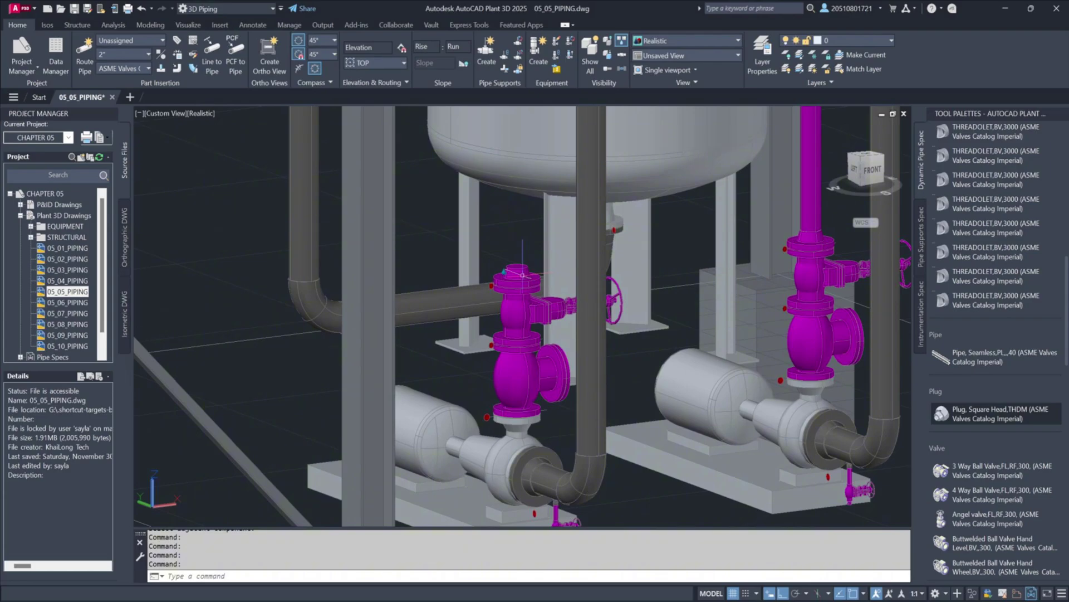
- Route a 4" pipe straight up from the open end above the copied gate valve to the overhead discharge line
{"action": "left_click", "coordinate": [522, 275]}
{"action": "left_click", "coordinate": [516, 259]}
{"action": "middle_click_drag", "start_coordinate": [516, 231], "coordinate": [526, 462]}
{"action": "scroll", "coordinate": [526, 456], "scroll_direction": "down", "scroll_amount": 1}
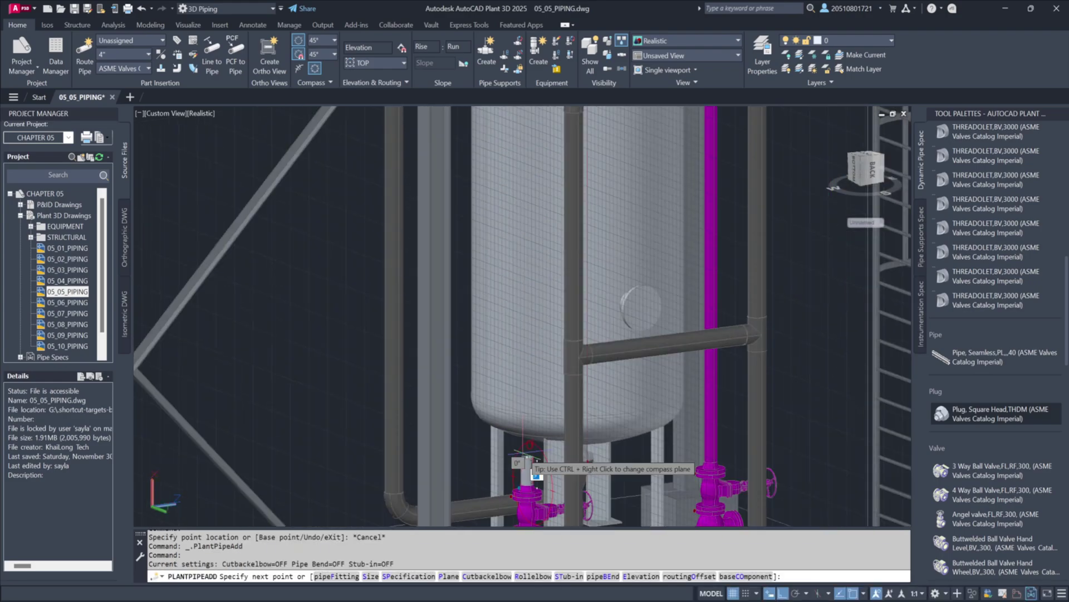
{"action": "scroll", "coordinate": [527, 460], "scroll_direction": "down", "scroll_amount": 5}
{"action": "scroll", "coordinate": [513, 312], "scroll_direction": "up", "scroll_amount": 6}
{"action": "left_click", "coordinate": [522, 280]}
{"action": "scroll", "coordinate": [519, 279], "scroll_direction": "down", "scroll_amount": 5}
{"action": "scroll", "coordinate": [513, 410], "scroll_direction": "up", "scroll_amount": 5}
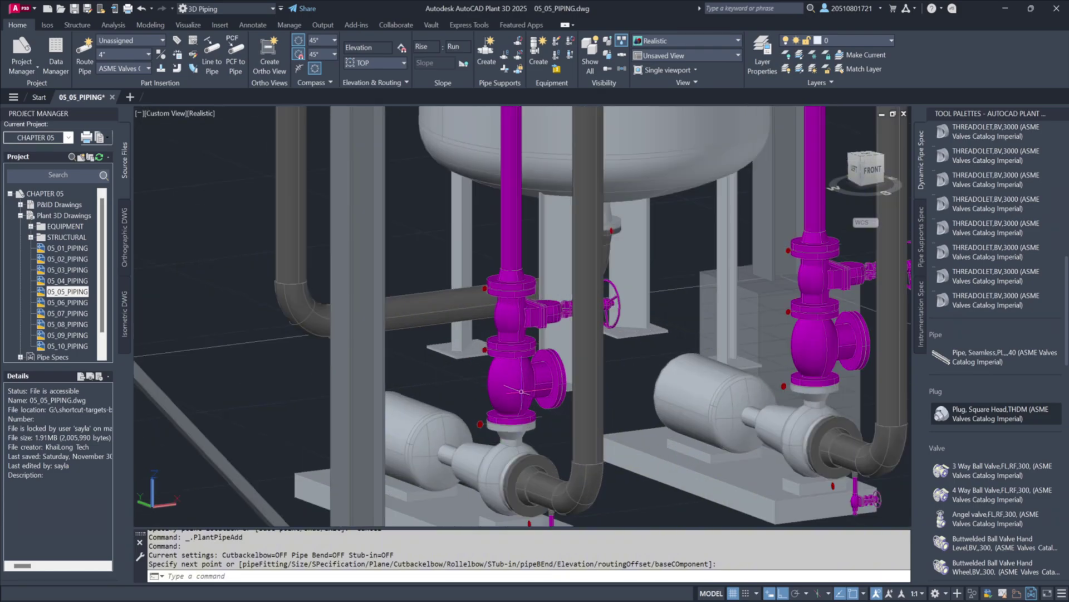
- Tag the copied check valve with code CV and the next available number
{"action": "scroll", "coordinate": [517, 414], "scroll_direction": "up", "scroll_amount": 2}
{"action": "key", "text": "Return"}
{"action": "left_click", "coordinate": [515, 385]}
{"action": "right_click", "coordinate": [521, 390]}
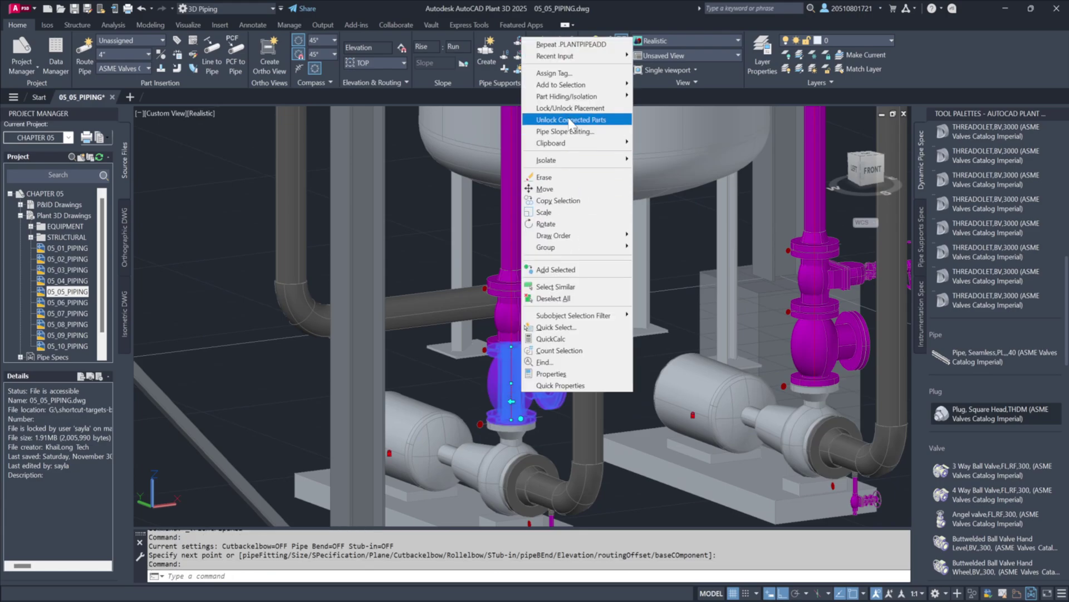
{"action": "left_click", "coordinate": [575, 77]}
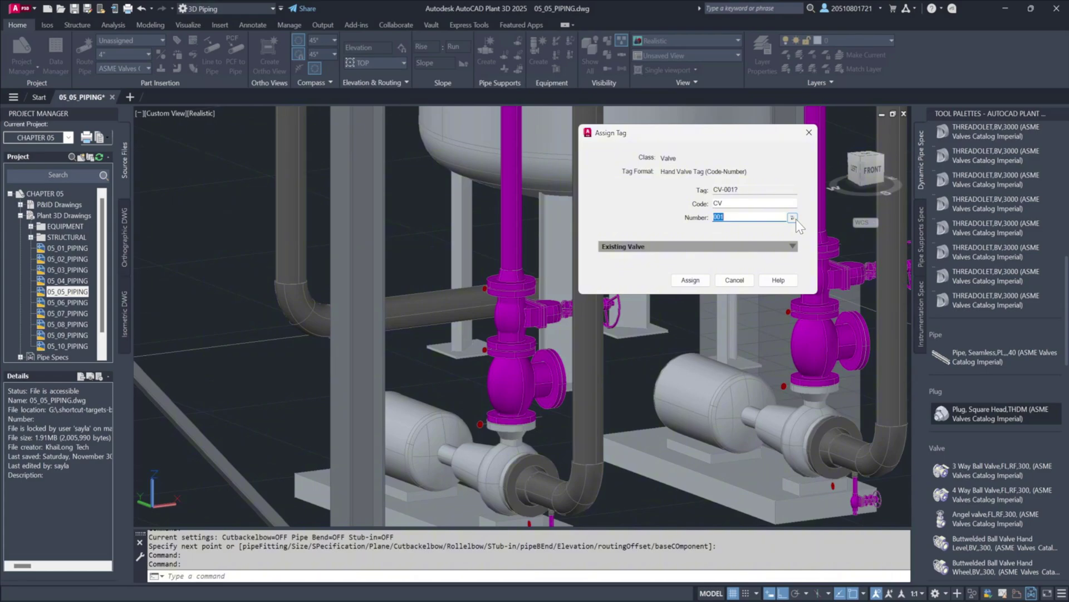
{"action": "left_click", "coordinate": [794, 218]}
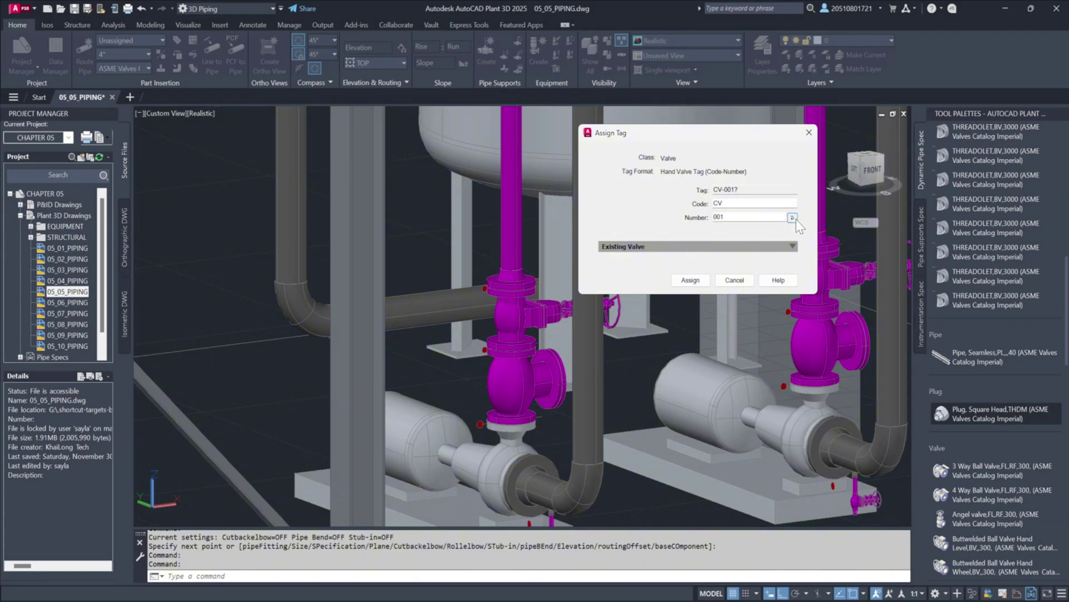
{"action": "left_click", "coordinate": [693, 278]}
- Insert a Flange Gate Valve Hand Wheel, FL,RF,300 into the horizontal pipe beside the elevated vessel, accepting the default rotation
{"action": "scroll", "coordinate": [632, 395], "scroll_direction": "down", "scroll_amount": 5}
{"action": "middle_click_drag", "start_coordinate": [553, 321], "coordinate": [573, 464]}
{"action": "scroll", "coordinate": [544, 207], "scroll_direction": "up", "scroll_amount": 3}
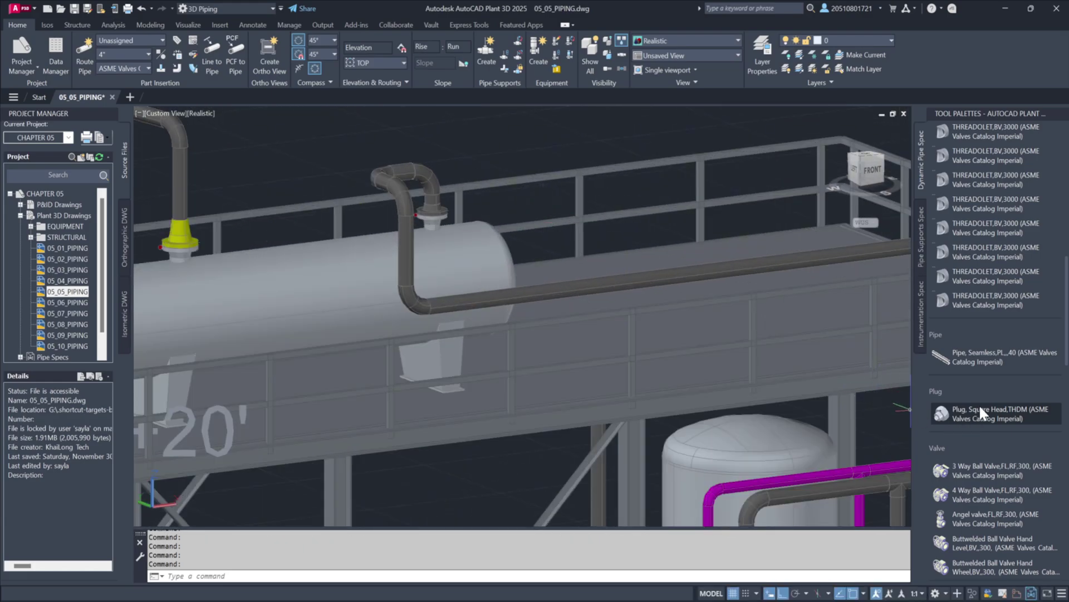
{"action": "scroll", "coordinate": [981, 408], "scroll_direction": "down", "scroll_amount": 6}
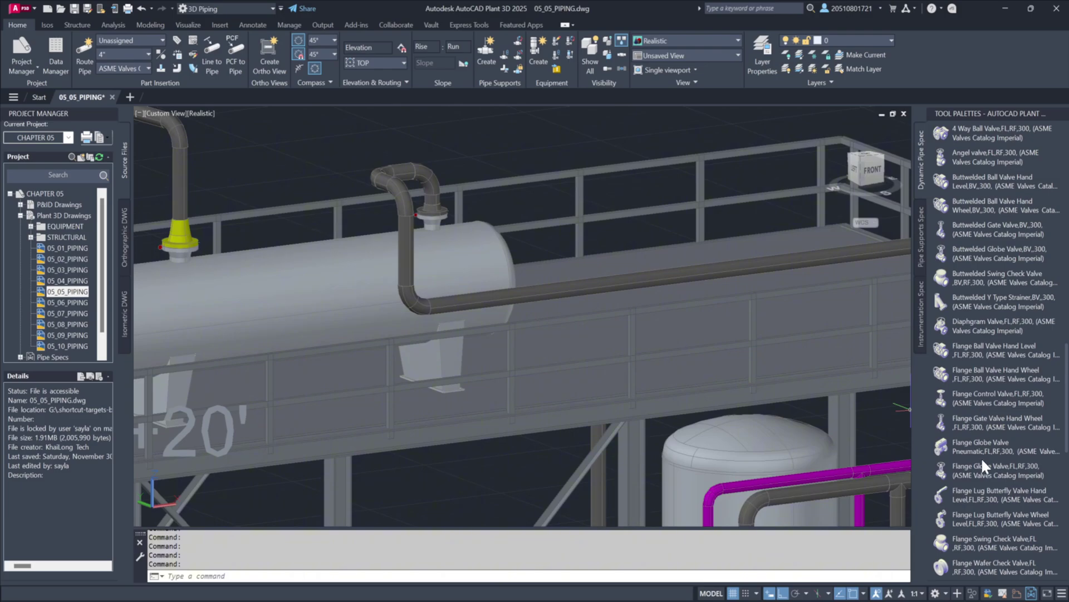
{"action": "left_click", "coordinate": [979, 419]}
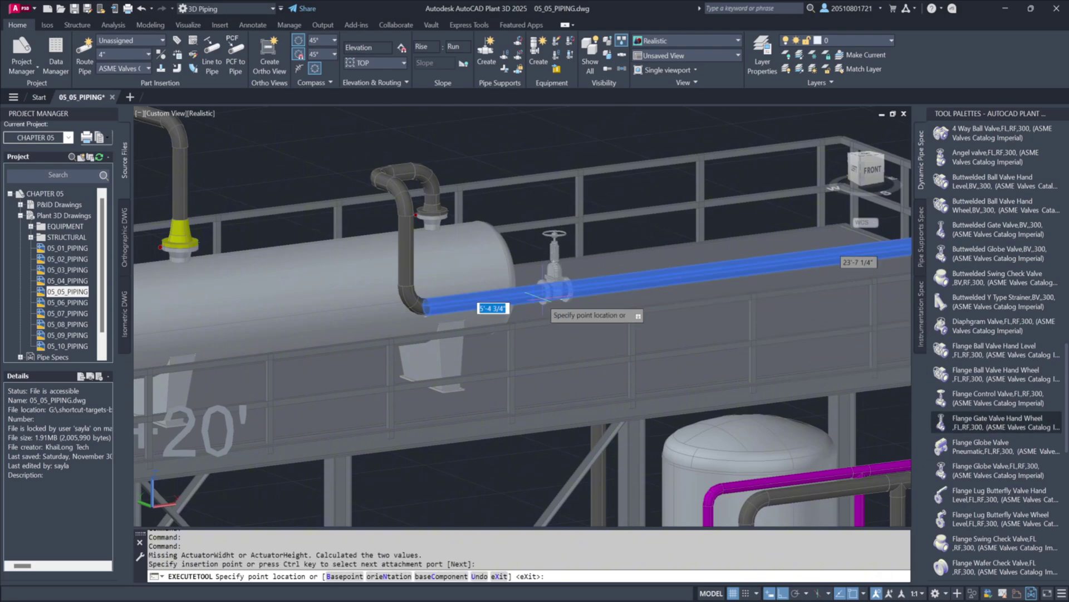
{"action": "left_click", "coordinate": [533, 260]}
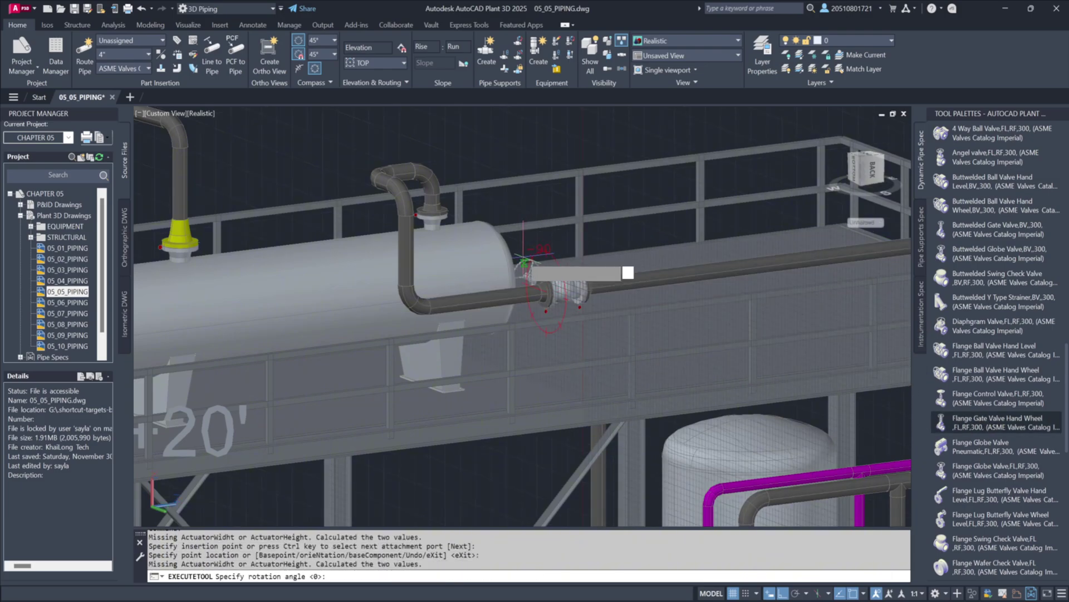
{"action": "key", "text": "Return"}
{"action": "scroll", "coordinate": [549, 259], "scroll_direction": "up", "scroll_amount": 2}
{"action": "key", "text": "Escape"}
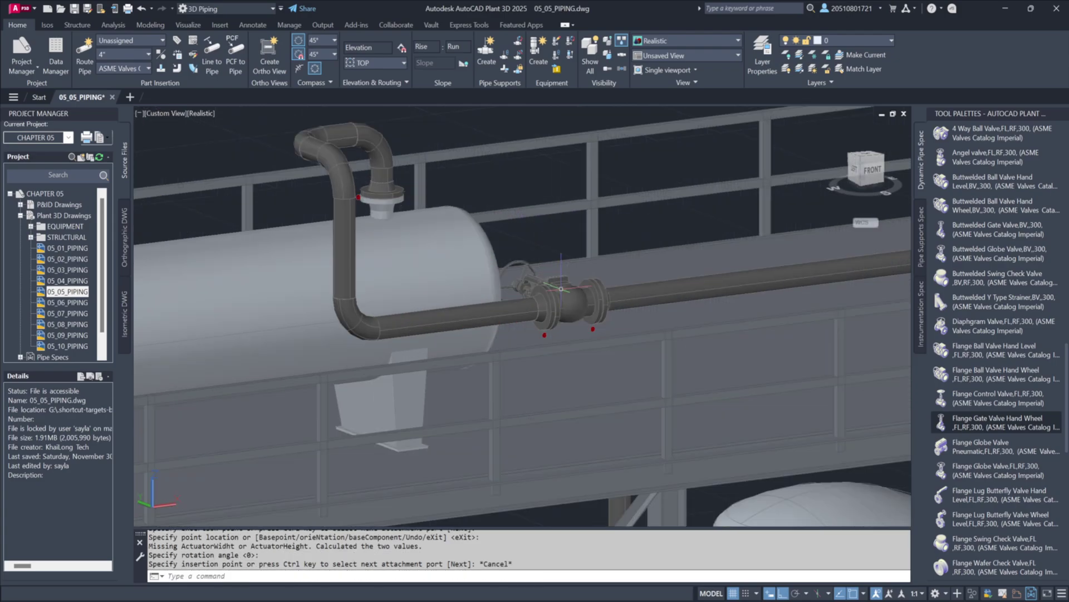
- Rotate the gate valve beside the elevated vessel so its handwheel points straight up
{"action": "middle_click_drag", "start_coordinate": [550, 259], "coordinate": [478, 333], "text": "shift"}
{"action": "scroll", "coordinate": [477, 333], "scroll_direction": "up", "scroll_amount": 1}
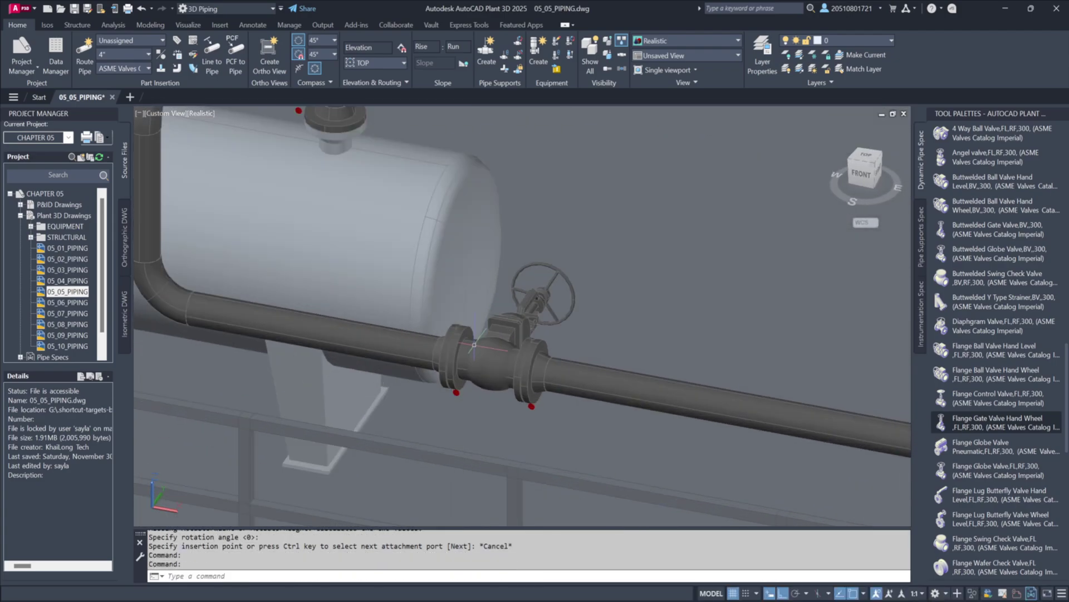
{"action": "scroll", "coordinate": [474, 340], "scroll_direction": "down", "scroll_amount": 1}
{"action": "left_click", "coordinate": [466, 357]}
{"action": "scroll", "coordinate": [468, 352], "scroll_direction": "up", "scroll_amount": 2}
{"action": "scroll", "coordinate": [481, 336], "scroll_direction": "down", "scroll_amount": 1}
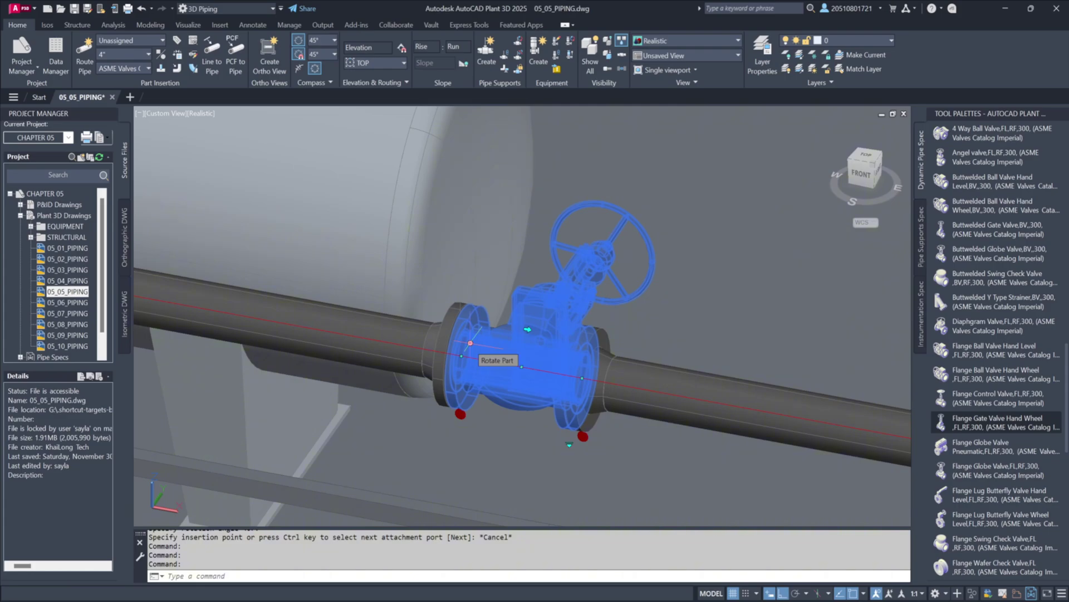
{"action": "left_click", "coordinate": [471, 342]}
{"action": "scroll", "coordinate": [463, 333], "scroll_direction": "down", "scroll_amount": 1}
{"action": "middle_click_drag", "start_coordinate": [468, 332], "coordinate": [287, 335], "text": "shift"}
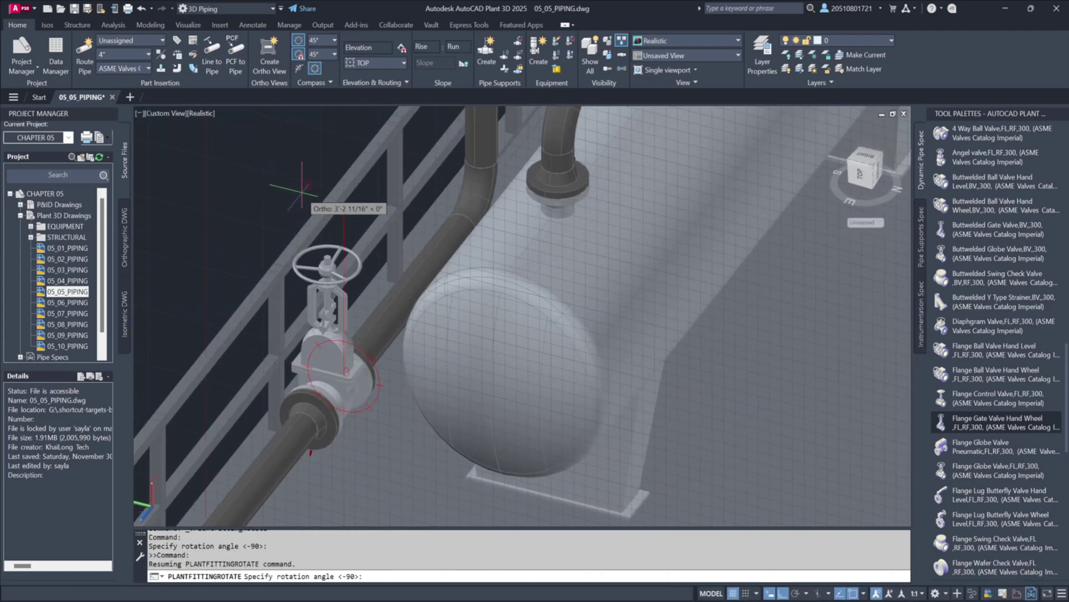
{"action": "key", "text": "Escape"}
- Insert a Flange Gate Valve Hand Wheel, FL,RF,300 into the horizontal pipe below the vertical vessel, with its handwheel pointing straight up
{"action": "scroll", "coordinate": [400, 230], "scroll_direction": "down", "scroll_amount": 10}
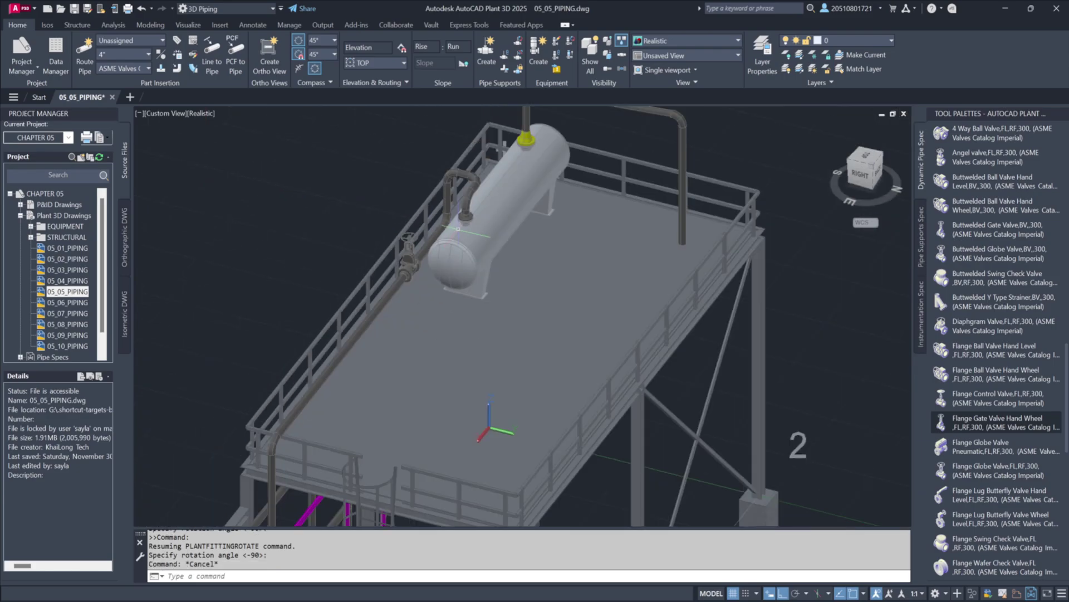
{"action": "middle_click_drag", "start_coordinate": [468, 390], "coordinate": [454, 415], "text": "shift"}
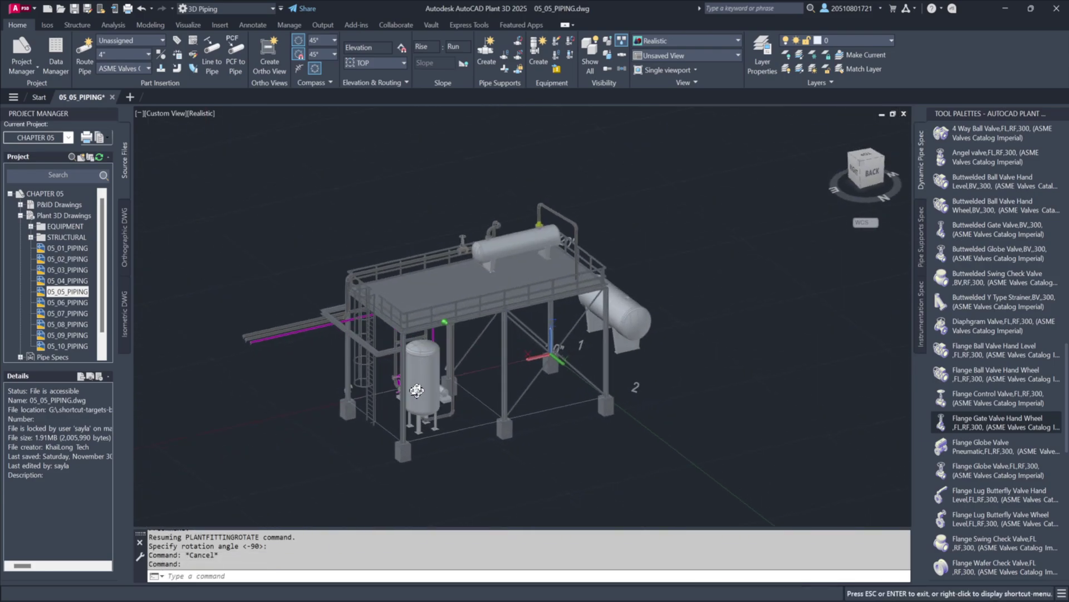
{"action": "scroll", "coordinate": [451, 429], "scroll_direction": "up", "scroll_amount": 8}
{"action": "scroll", "coordinate": [451, 429], "scroll_direction": "up", "scroll_amount": 1}
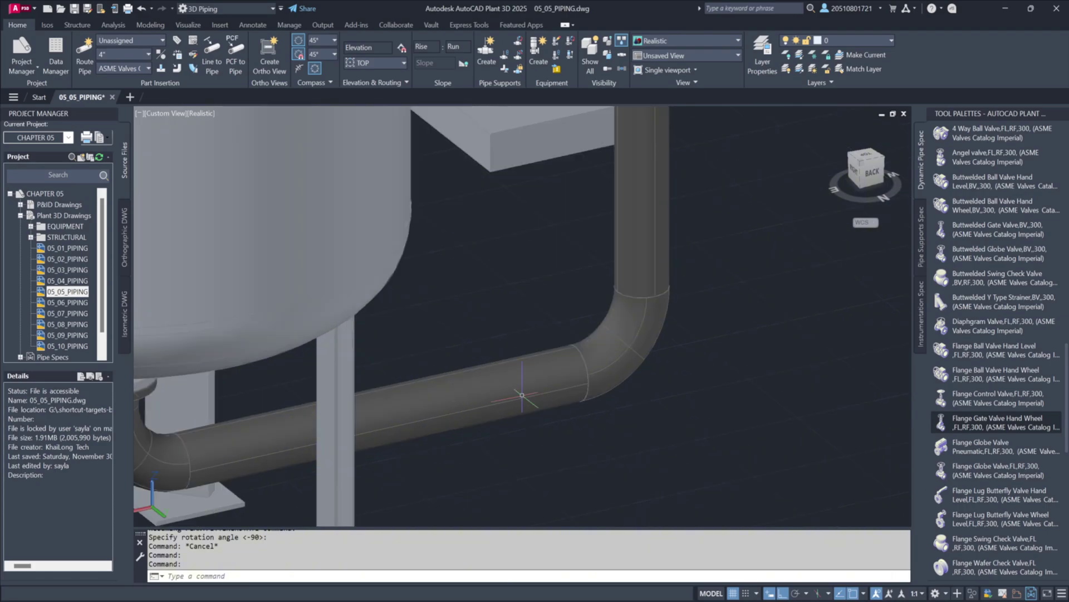
{"action": "left_click", "coordinate": [1006, 423]}
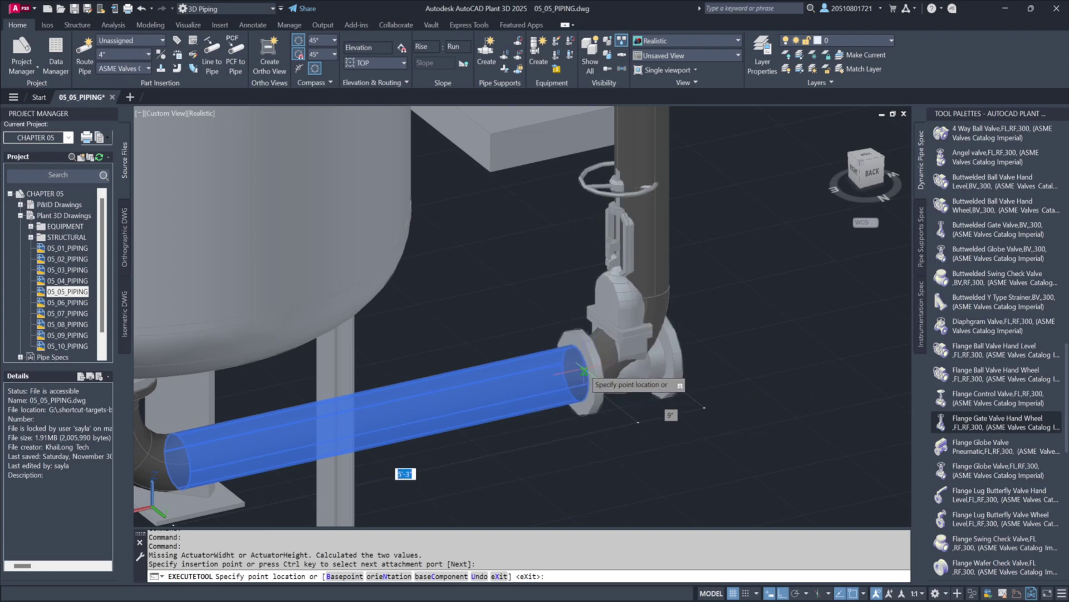
{"action": "left_click", "coordinate": [589, 372]}
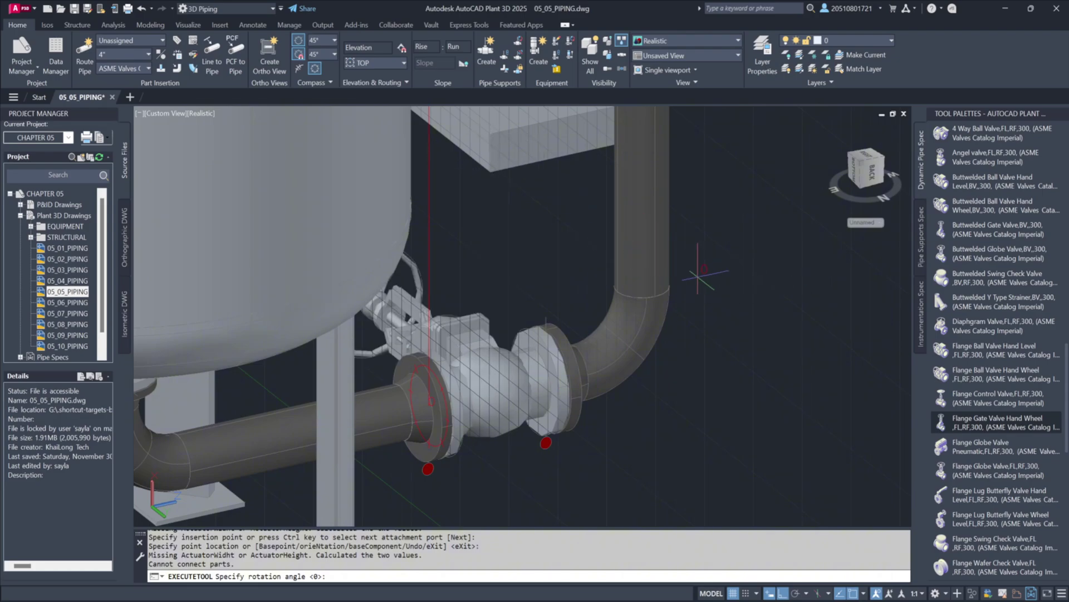
{"action": "scroll", "coordinate": [641, 379], "scroll_direction": "down", "scroll_amount": 6}
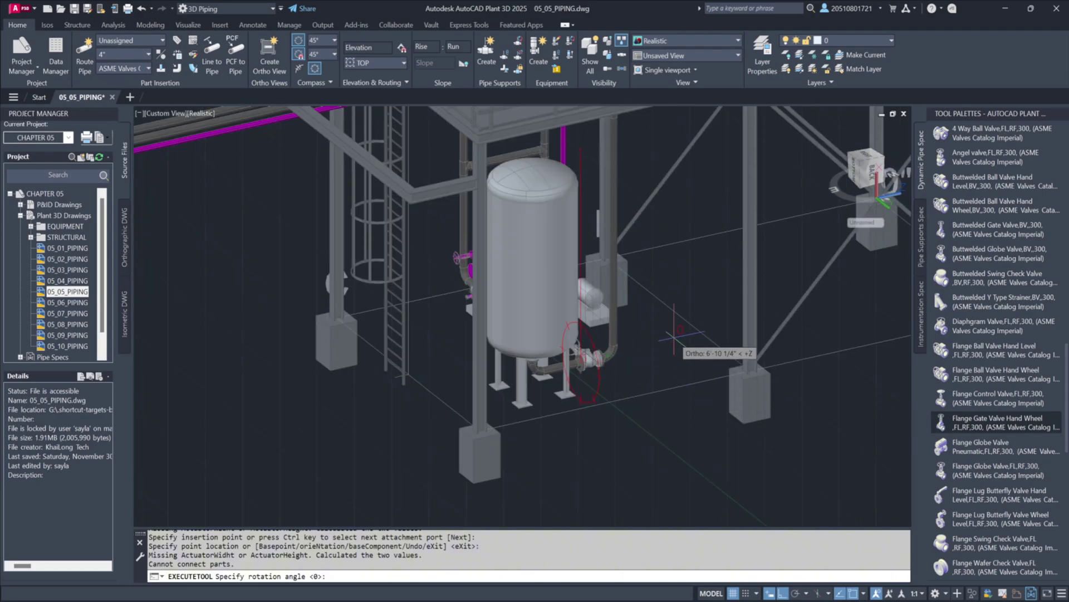
{"action": "left_click", "coordinate": [627, 163]}
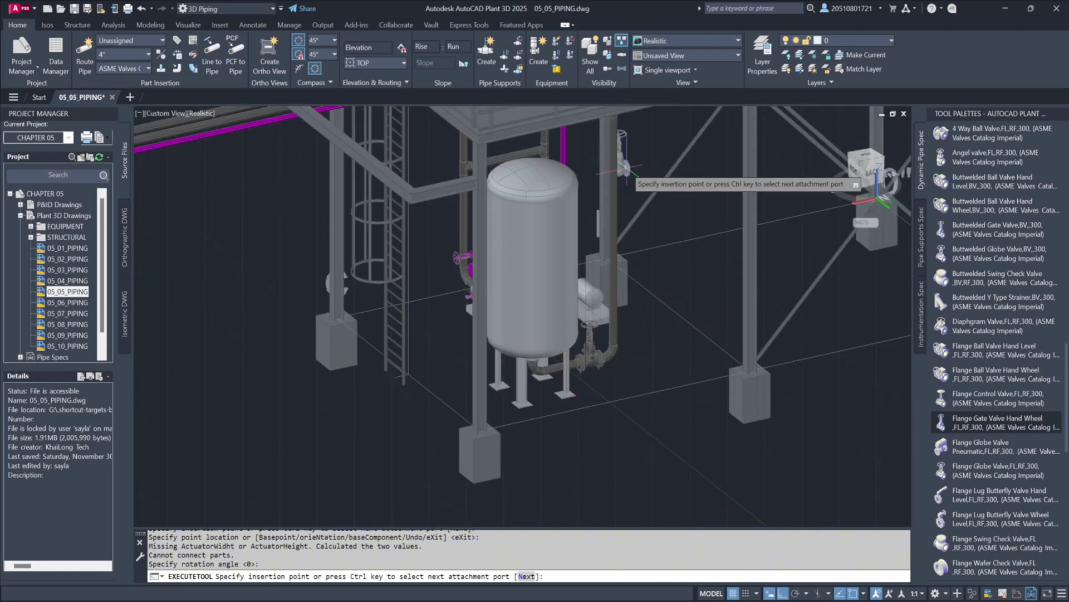
{"action": "key", "text": "Escape"}
- Tag the gate valve below the vertical vessel with code GV and the next available number
{"action": "scroll", "coordinate": [602, 365], "scroll_direction": "up", "scroll_amount": 5}
{"action": "left_click", "coordinate": [602, 365]}
{"action": "right_click", "coordinate": [602, 363]}
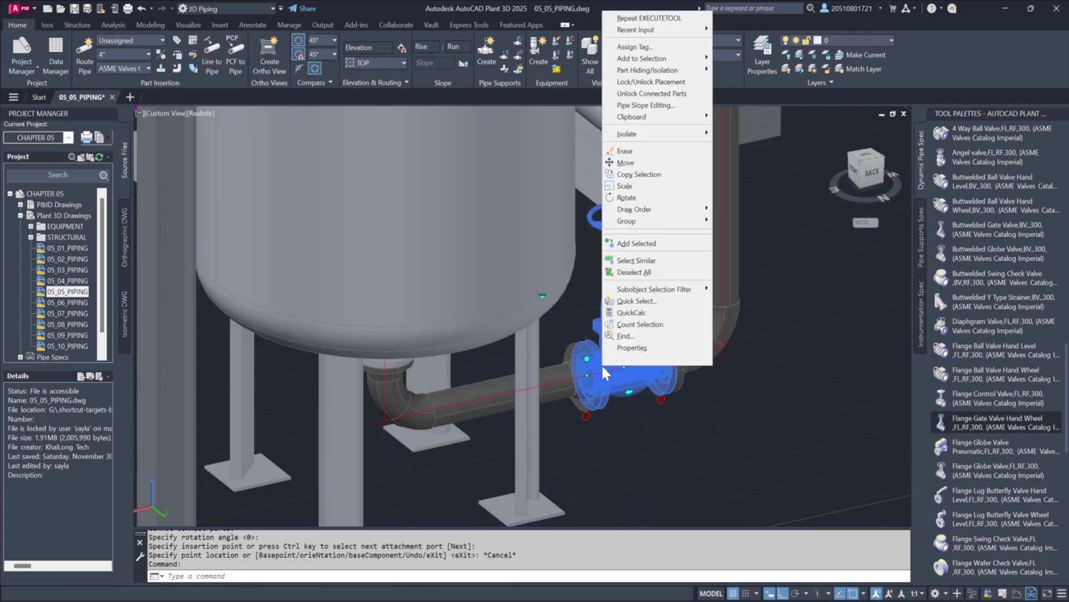
{"action": "left_click", "coordinate": [635, 46]}
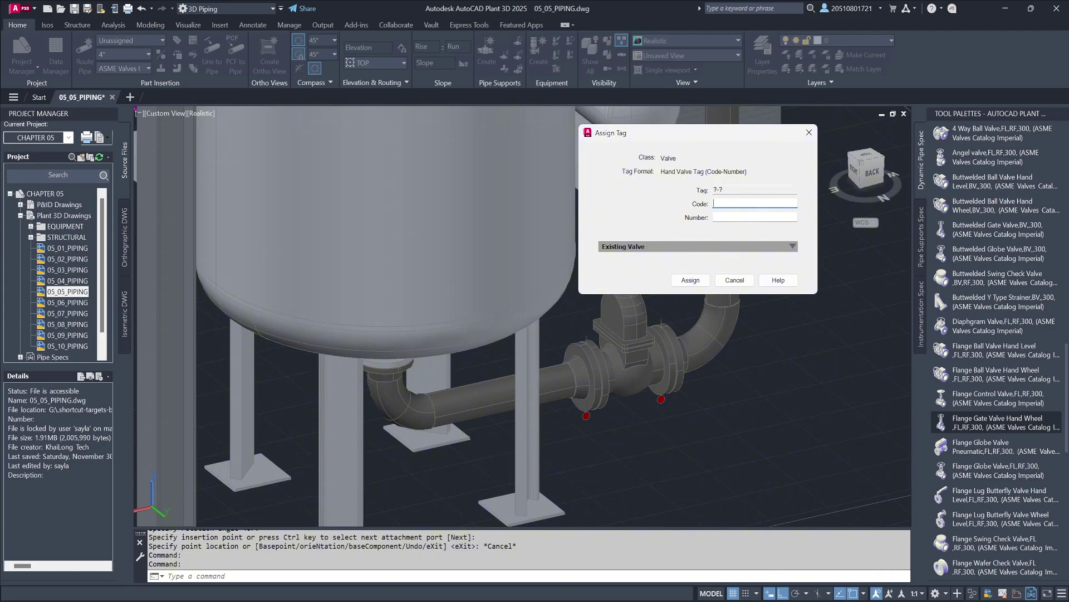
{"action": "type", "text": "GV"}
{"action": "left_click", "coordinate": [792, 217]}
{"action": "left_click", "coordinate": [691, 279]}
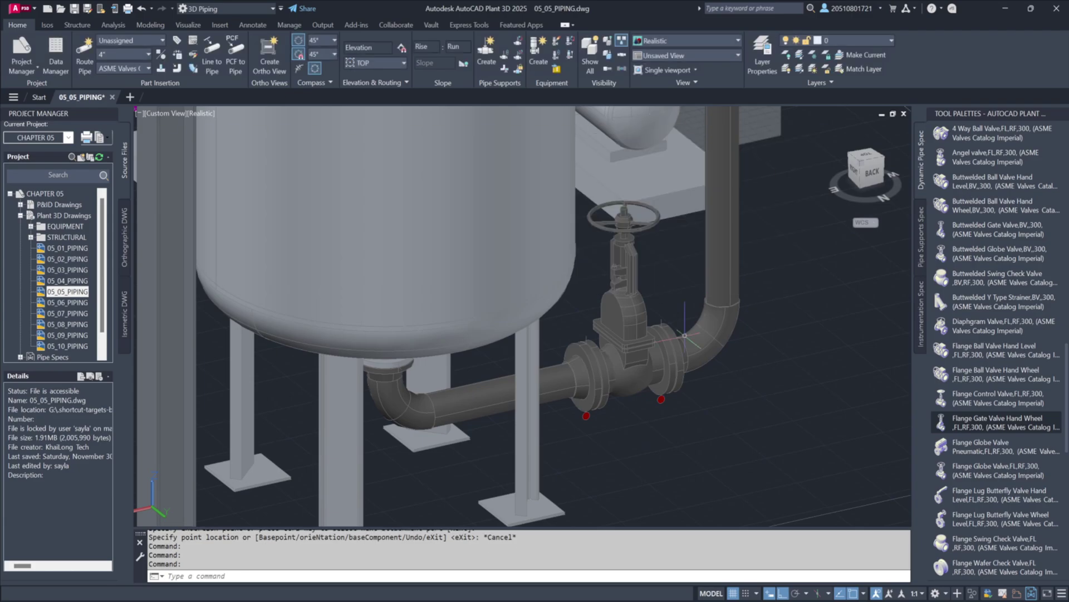
- Show the properties of the horizontal pipe joining the two risers in front of the vertical vessel, with the palette docked beside the Project Manager
{"action": "scroll", "coordinate": [663, 436], "scroll_direction": "down", "scroll_amount": 10}
{"action": "scroll", "coordinate": [578, 386], "scroll_direction": "up", "scroll_amount": 2}
{"action": "middle_click_drag", "start_coordinate": [578, 386], "coordinate": [849, 379], "text": "shift"}
{"action": "scroll", "coordinate": [730, 338], "scroll_direction": "up", "scroll_amount": 8}
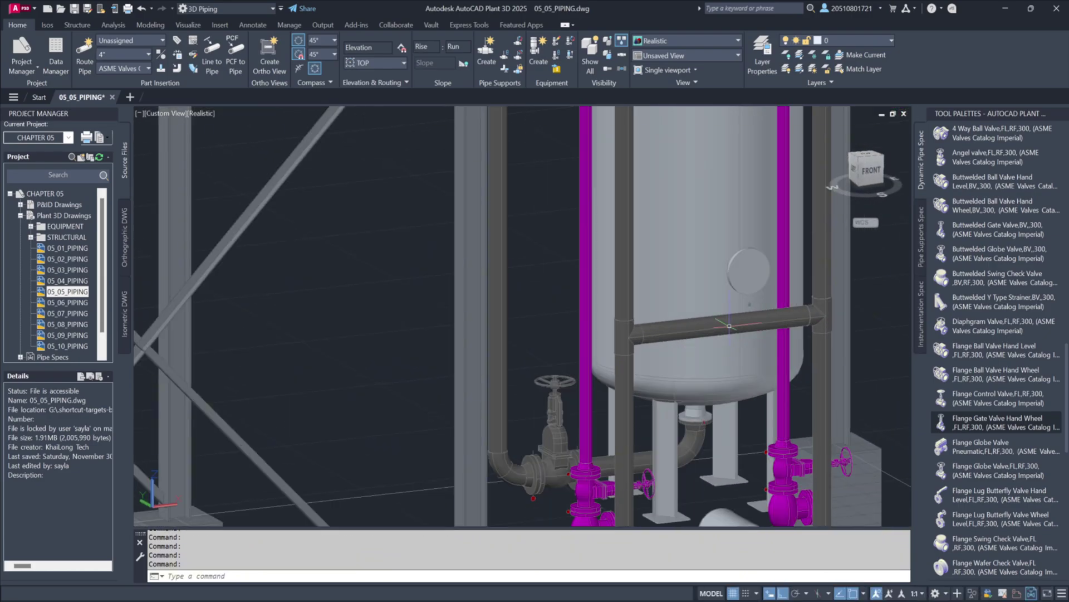
{"action": "left_click", "coordinate": [729, 326]}
{"action": "right_click", "coordinate": [729, 326]}
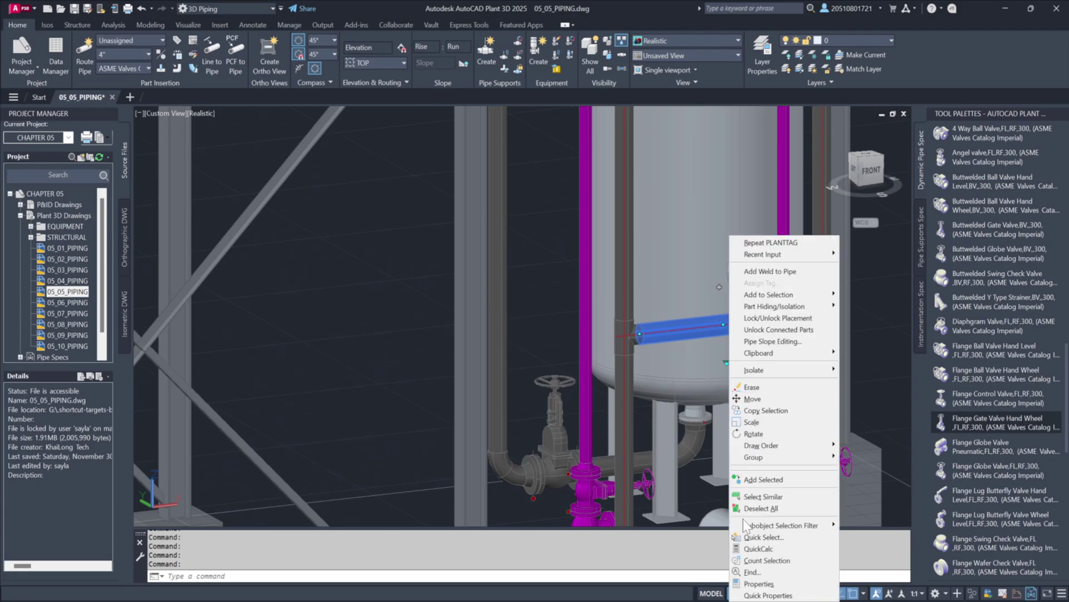
{"action": "left_click", "coordinate": [748, 592]}
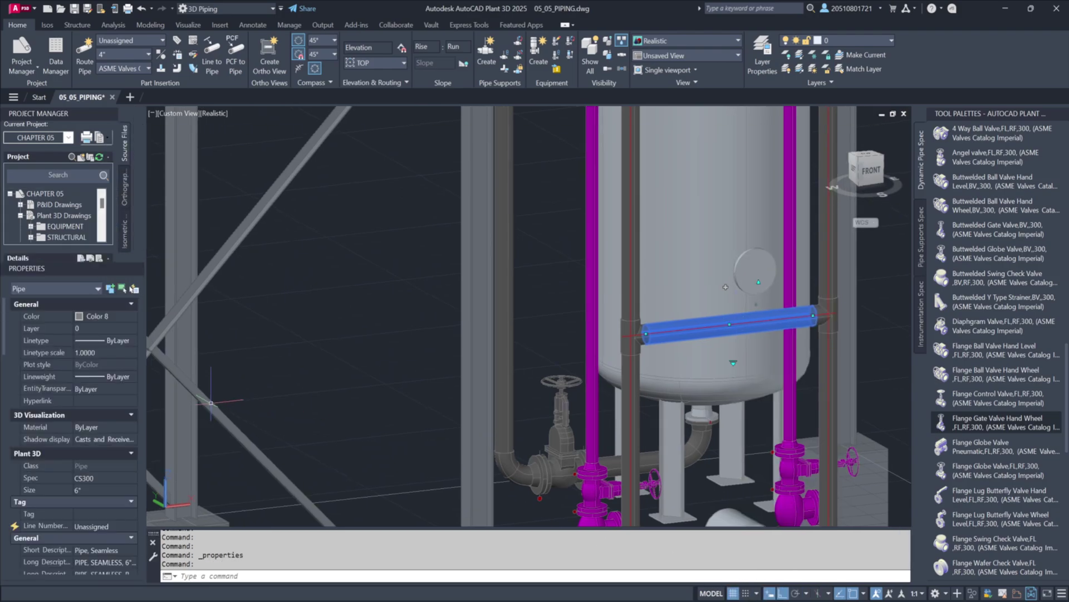
{"action": "left_click_drag", "start_coordinate": [220, 253], "coordinate": [152, 236]}
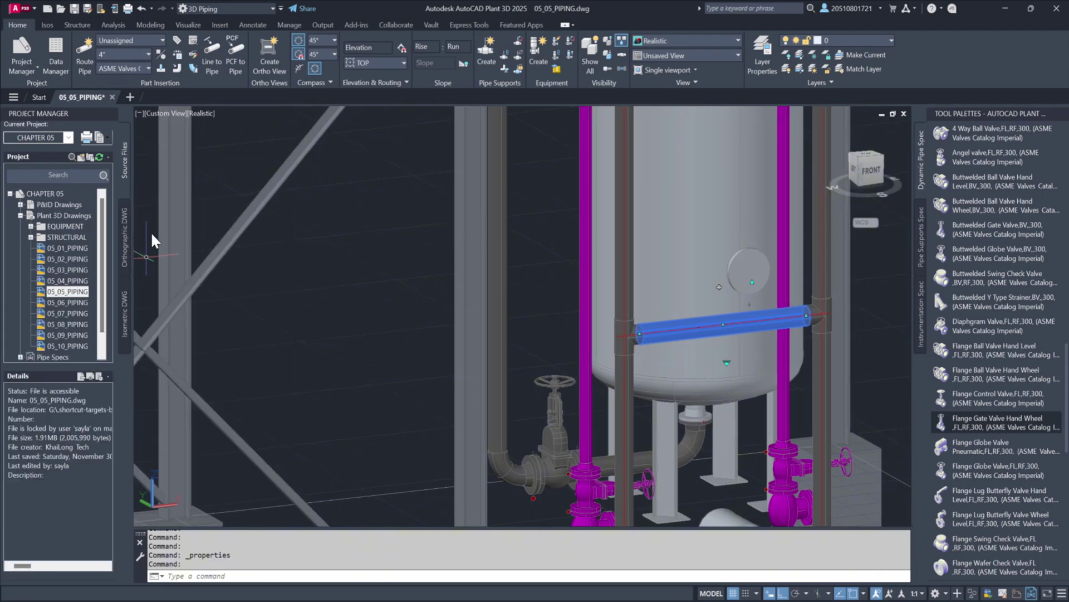
{"action": "left_click_drag", "start_coordinate": [146, 200], "coordinate": [139, 195]}
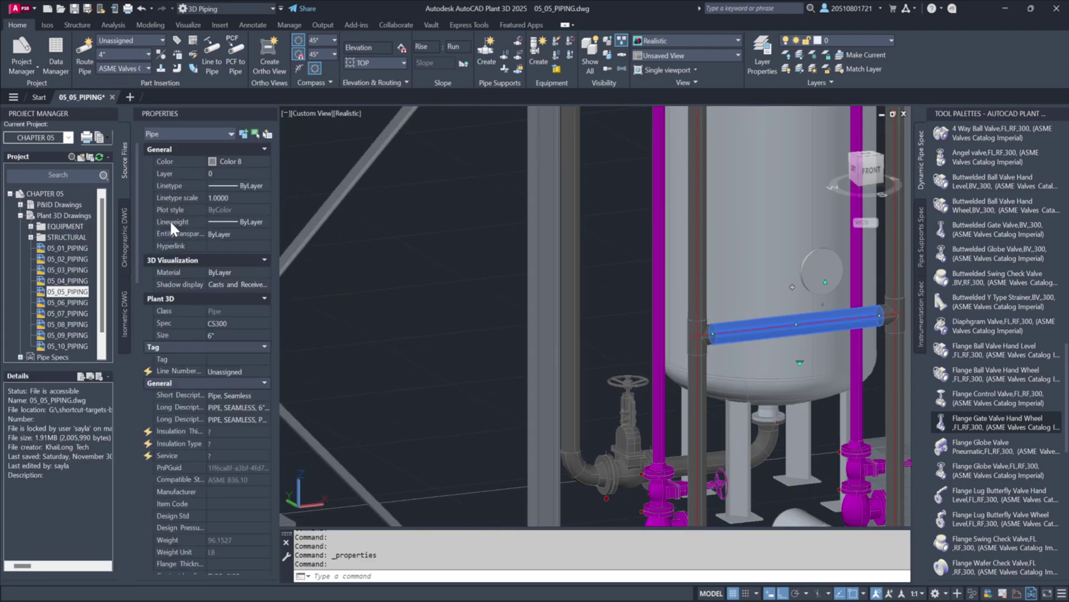
- Set the size of the horizontal pipe joining the two risers to 4"
{"action": "left_click", "coordinate": [220, 336]}
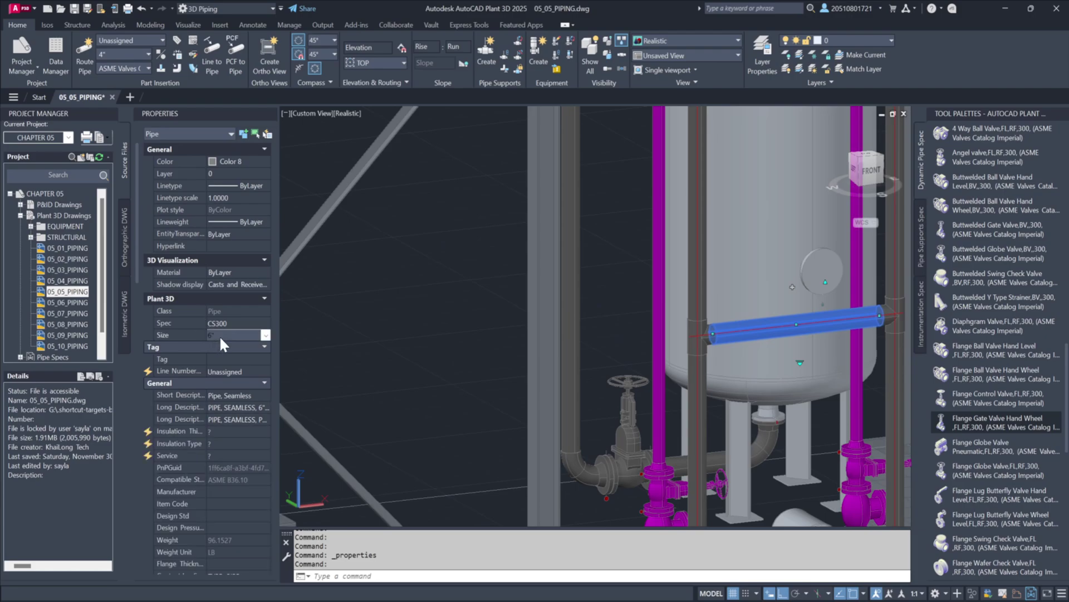
{"action": "left_click", "coordinate": [261, 336]}
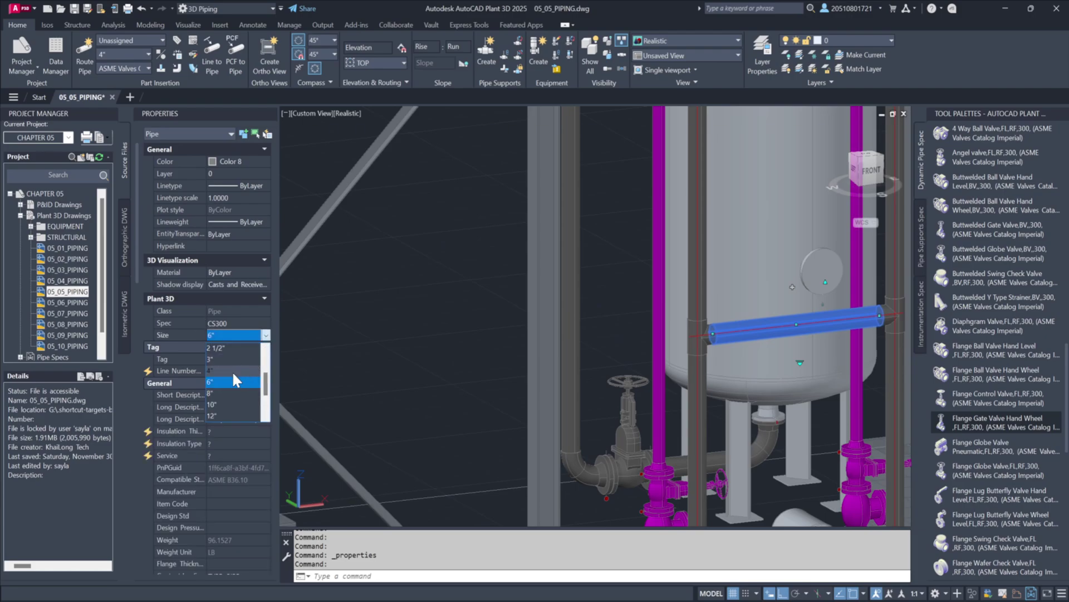
{"action": "left_click", "coordinate": [232, 370]}
{"action": "scroll", "coordinate": [902, 351], "scroll_direction": "up", "scroll_amount": 1}
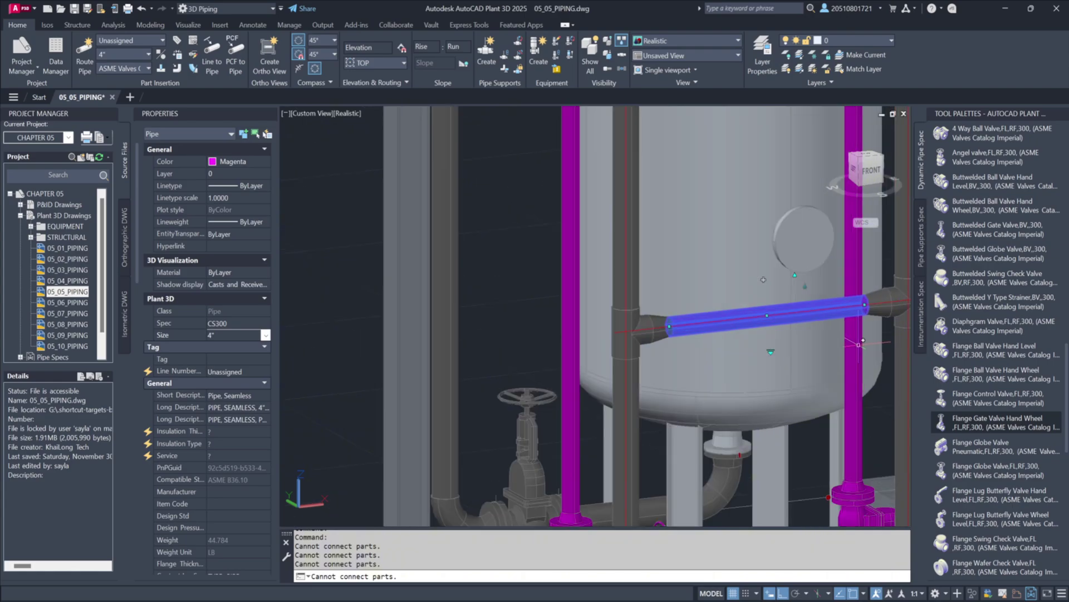